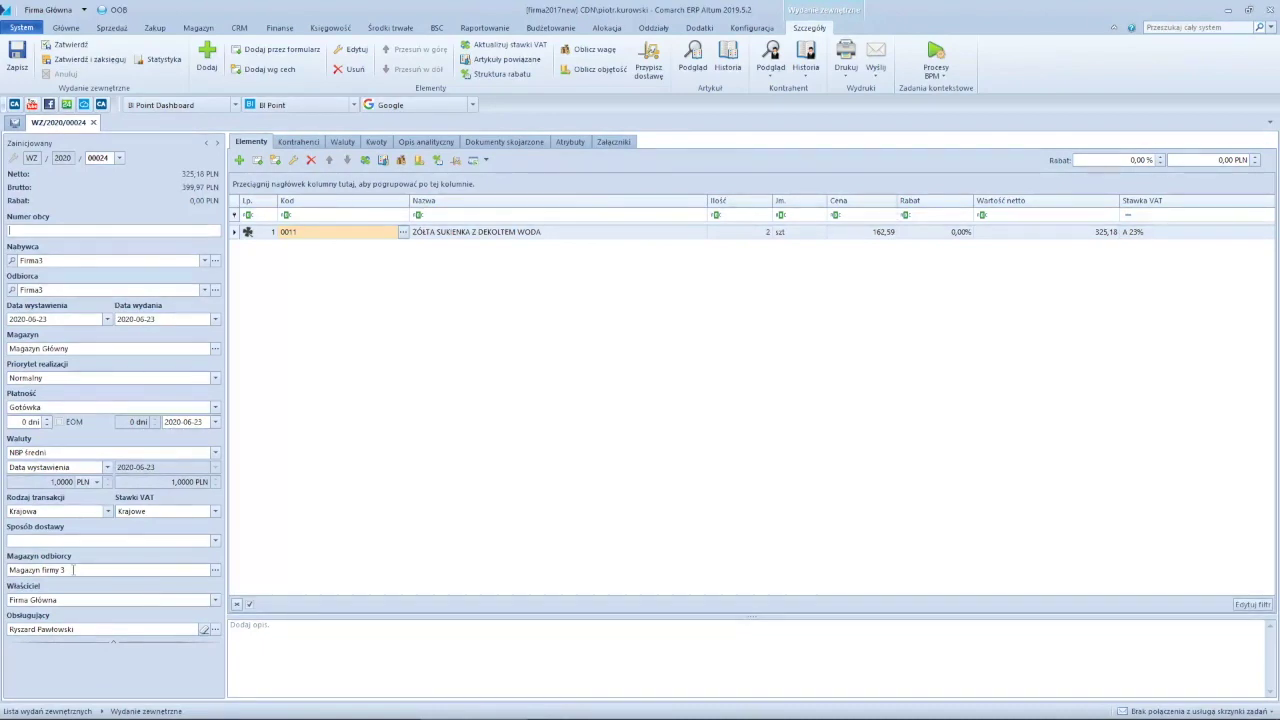
Step: Confirm external release WZ/2020/00024 and switch the active centre to Firma 3, accepting the closing of open documents
{"action": "left_click", "coordinate": [72, 50]}
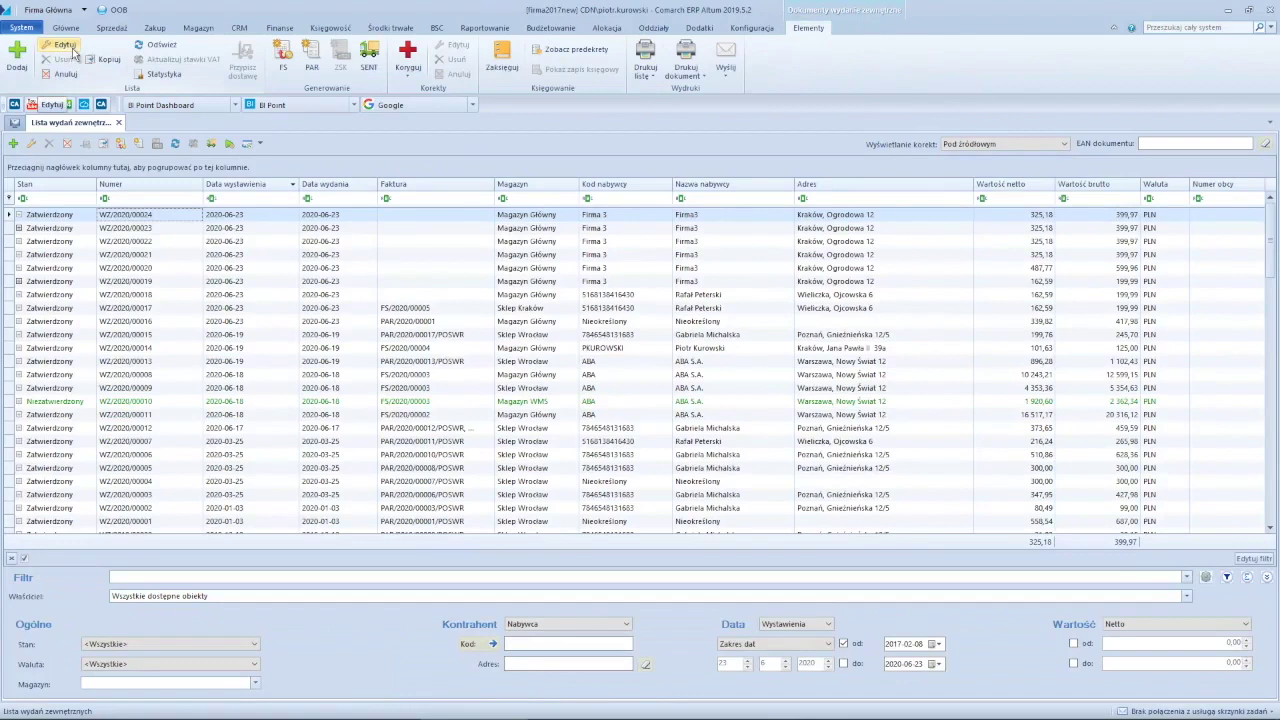
{"action": "left_click", "coordinate": [85, 9]}
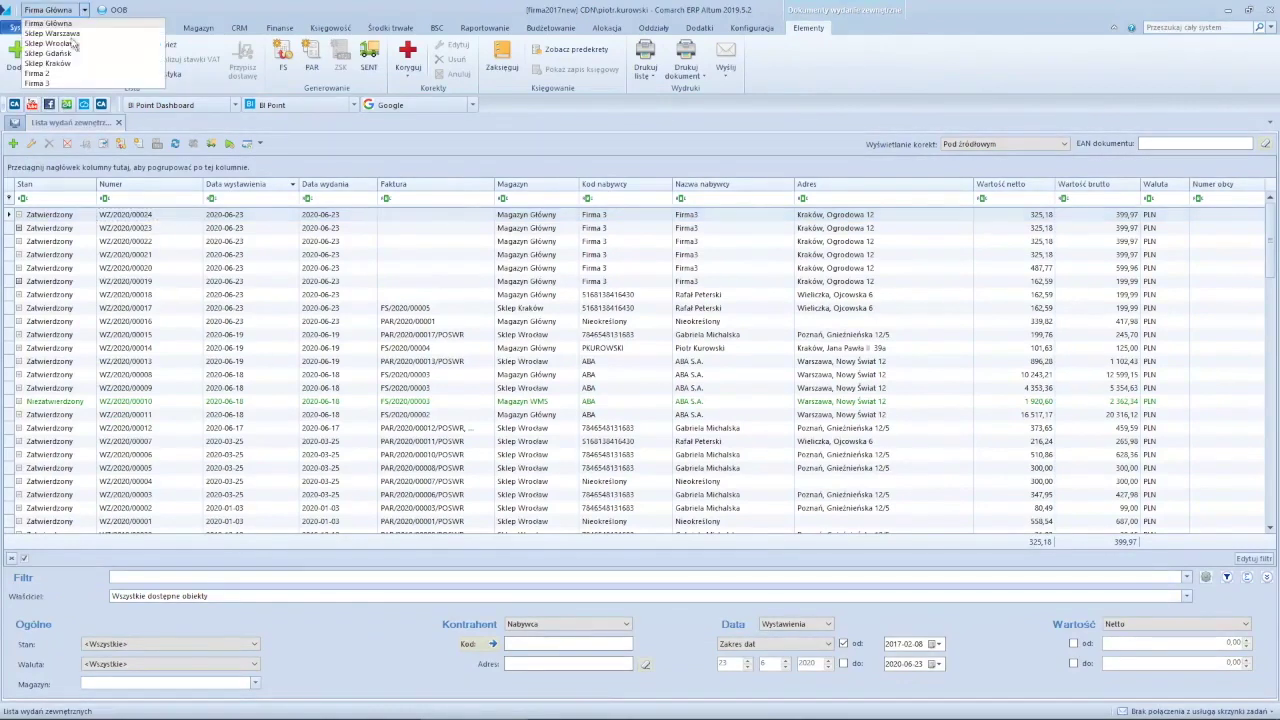
{"action": "left_click", "coordinate": [49, 83]}
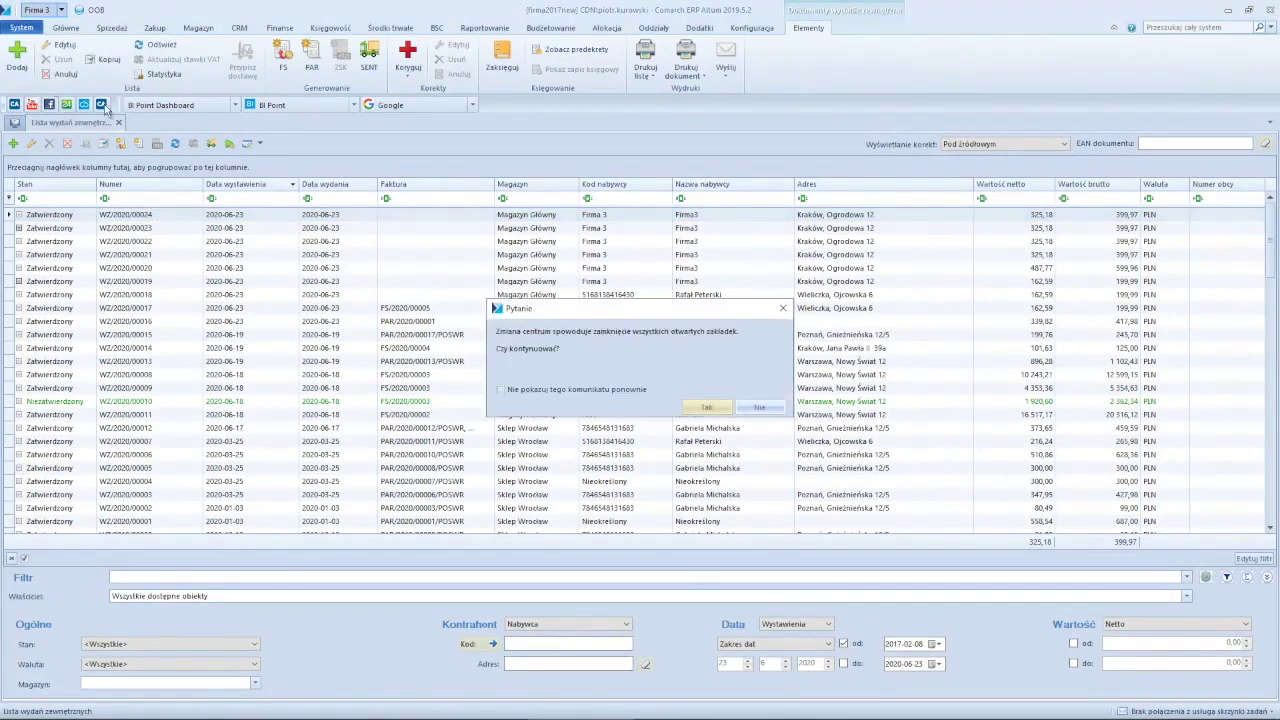
{"action": "left_click", "coordinate": [706, 407]}
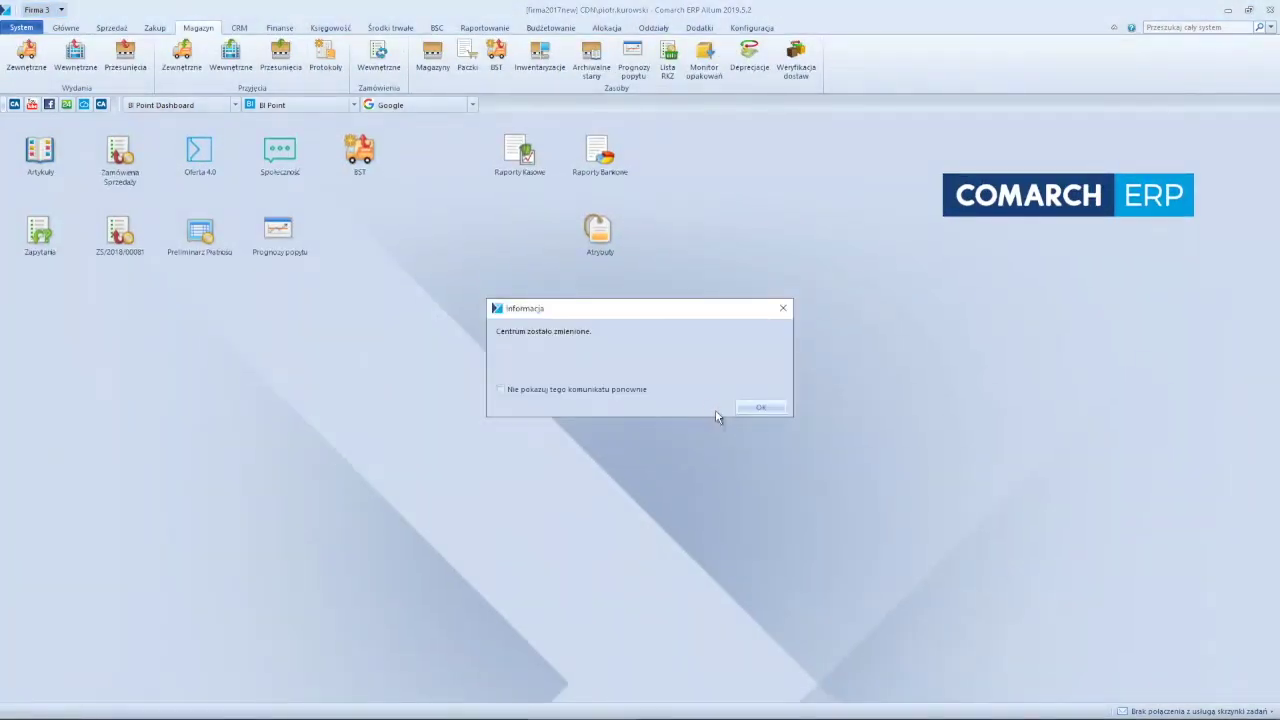
{"action": "left_click", "coordinate": [752, 408]}
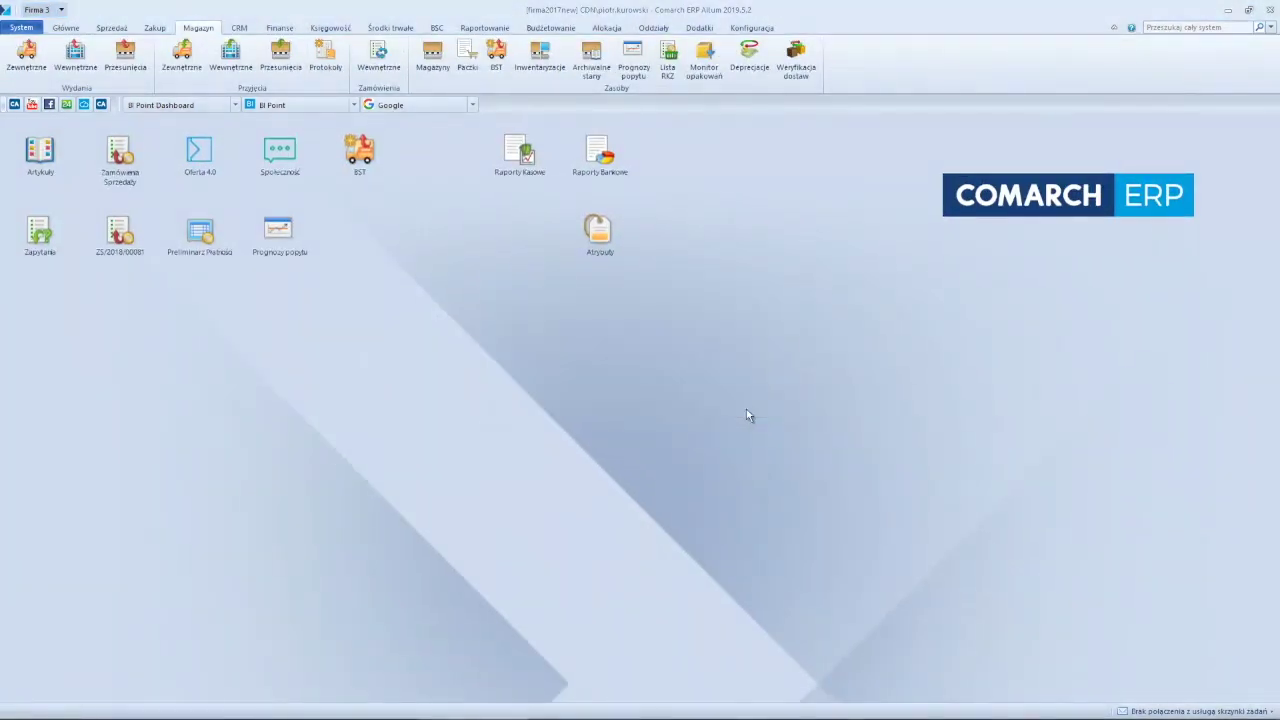
Step: Review the details of external receipt PZ/2020/00012 from the external receipts list and close the document
{"action": "left_click", "coordinate": [182, 58]}
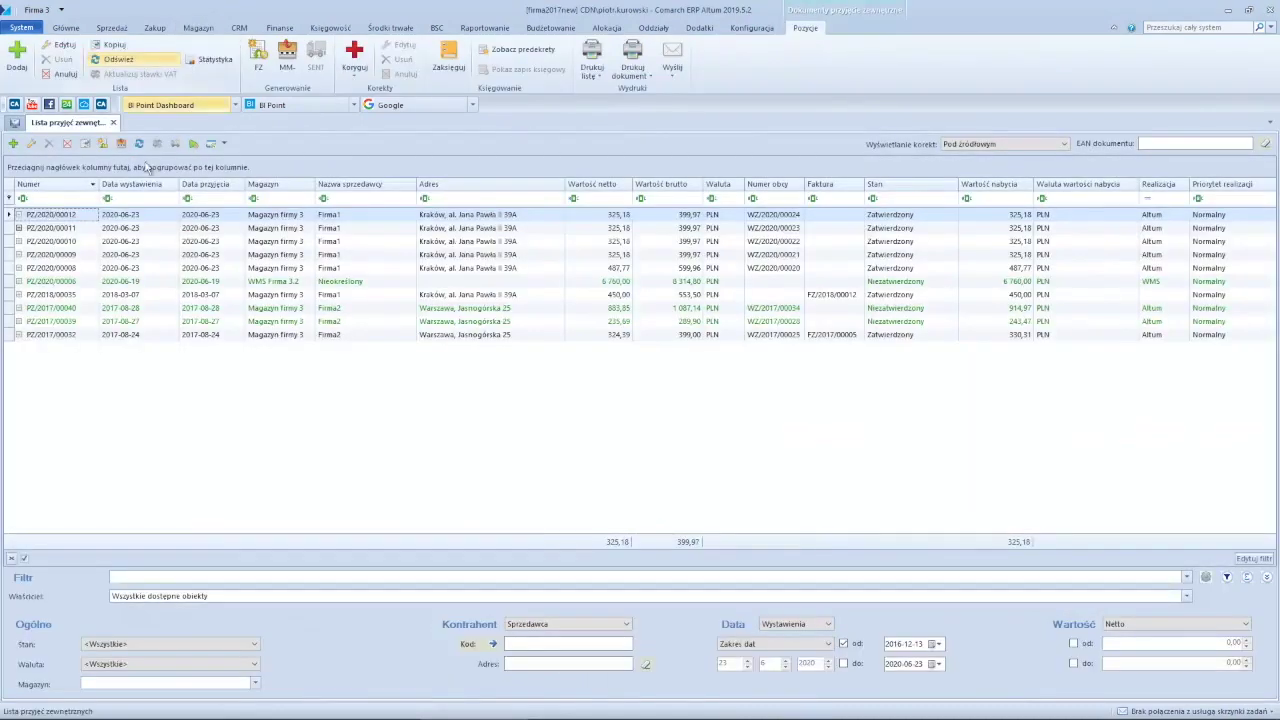
{"action": "left_click", "coordinate": [108, 214]}
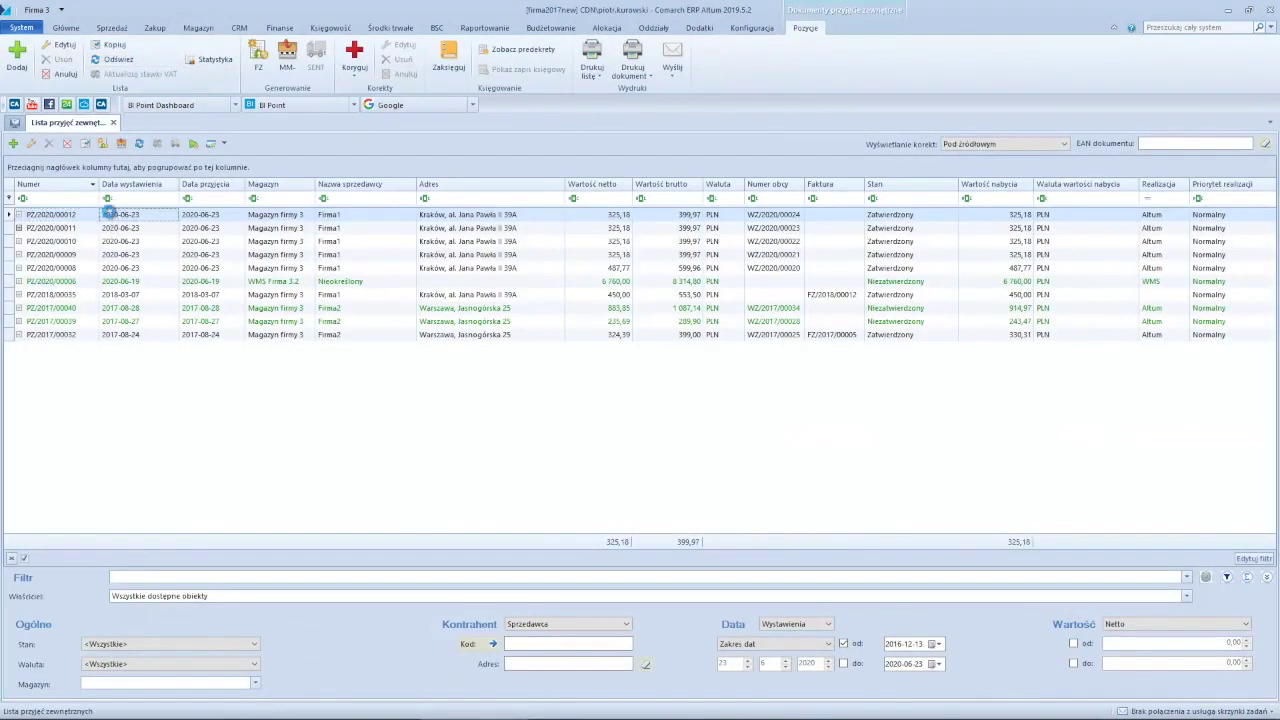
{"action": "double_click", "coordinate": [108, 214]}
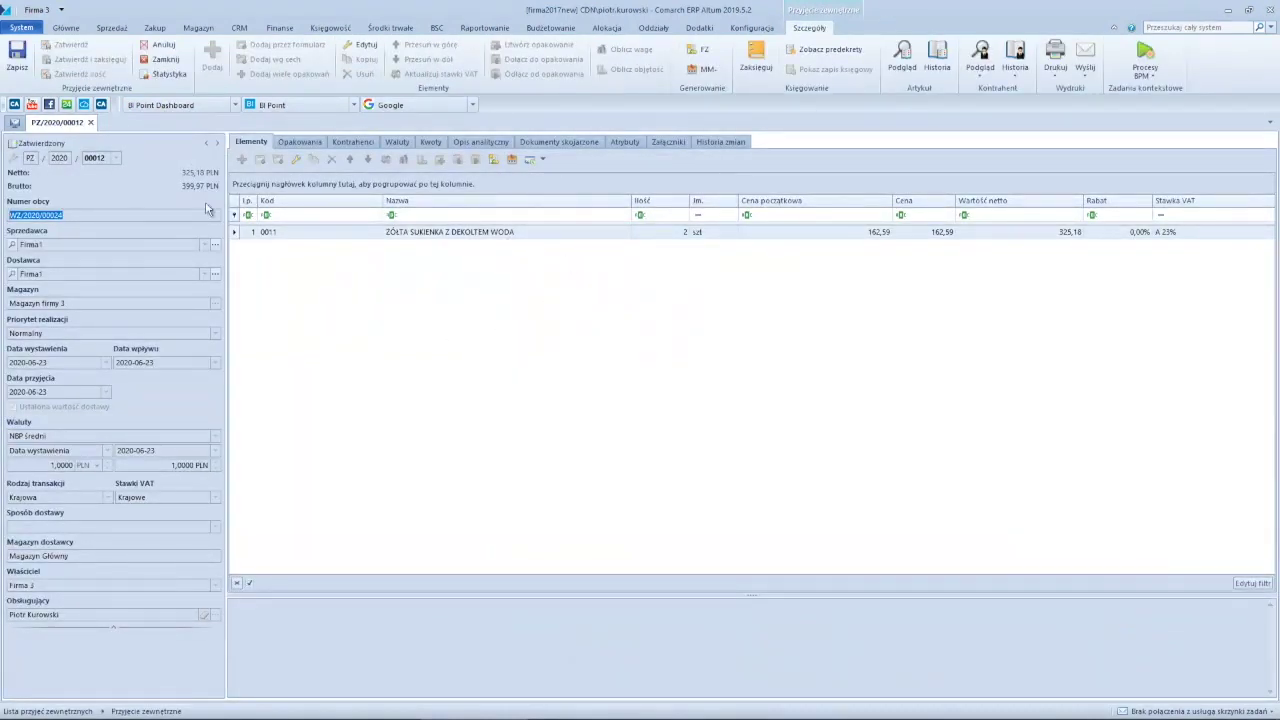
{"action": "left_click", "coordinate": [91, 122]}
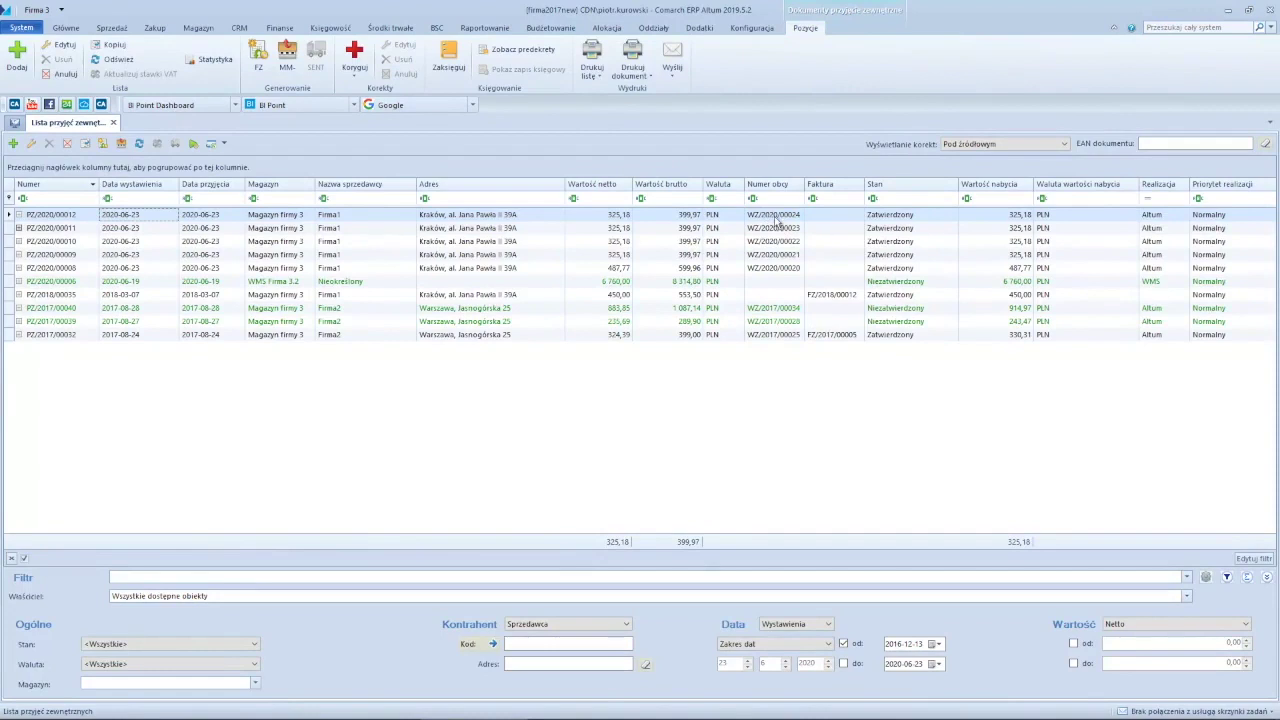
Step: Close the external receipts list and switch the active centre back to Firma Główna
{"action": "left_click", "coordinate": [113, 122]}
{"action": "left_click", "coordinate": [63, 9]}
{"action": "left_click", "coordinate": [65, 32]}
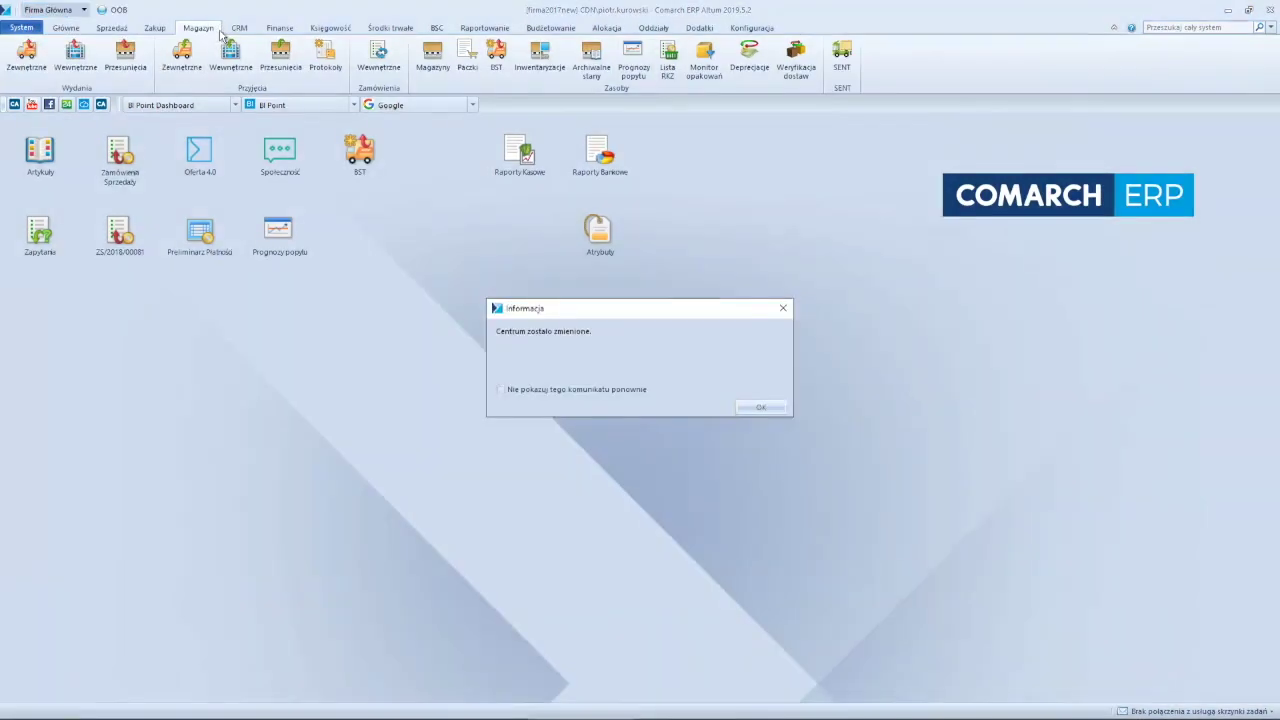
{"action": "left_click", "coordinate": [766, 410]}
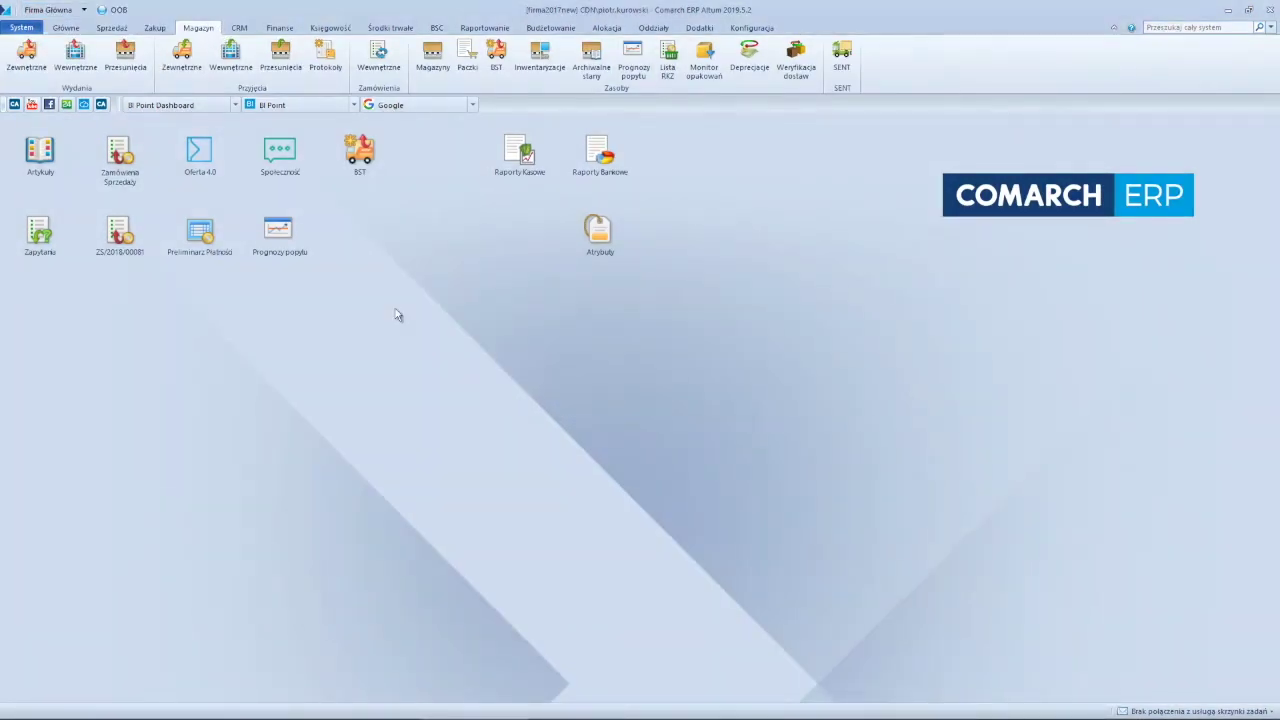
Step: Generate a sales invoice from external release WZ/2020/00024, confirm it and save its cash payment
{"action": "left_click", "coordinate": [26, 55]}
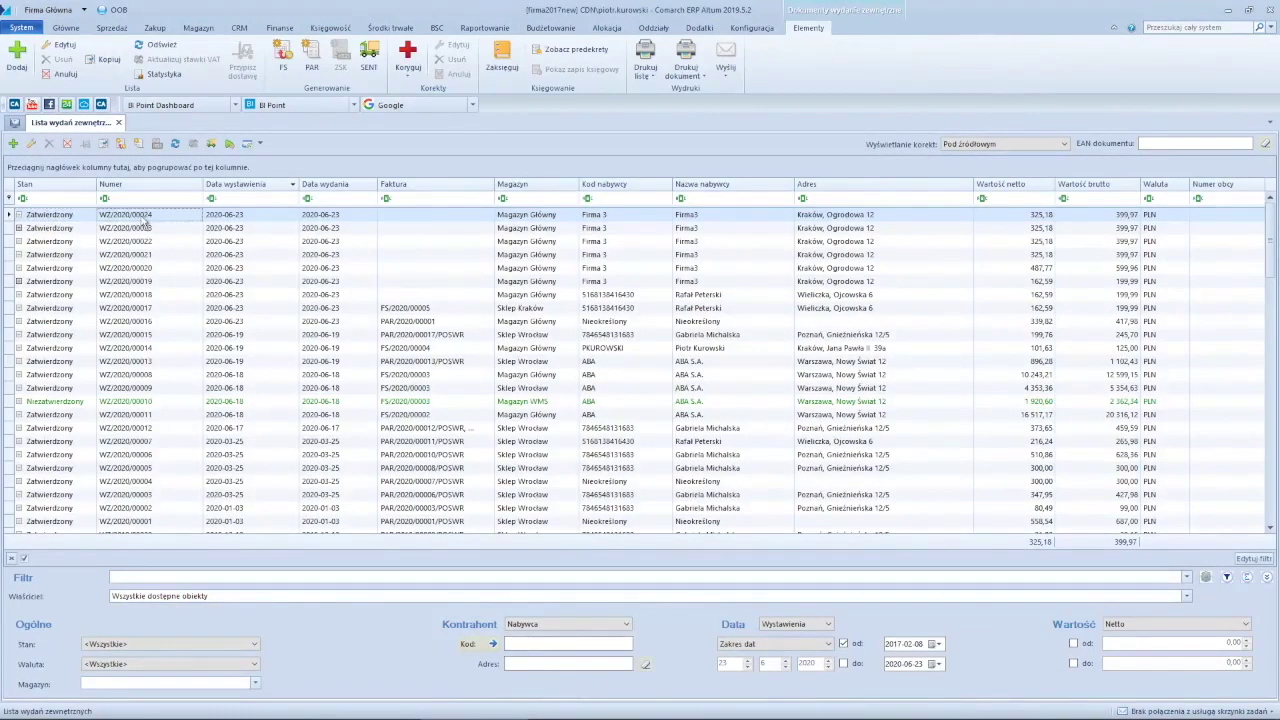
{"action": "left_click", "coordinate": [285, 60]}
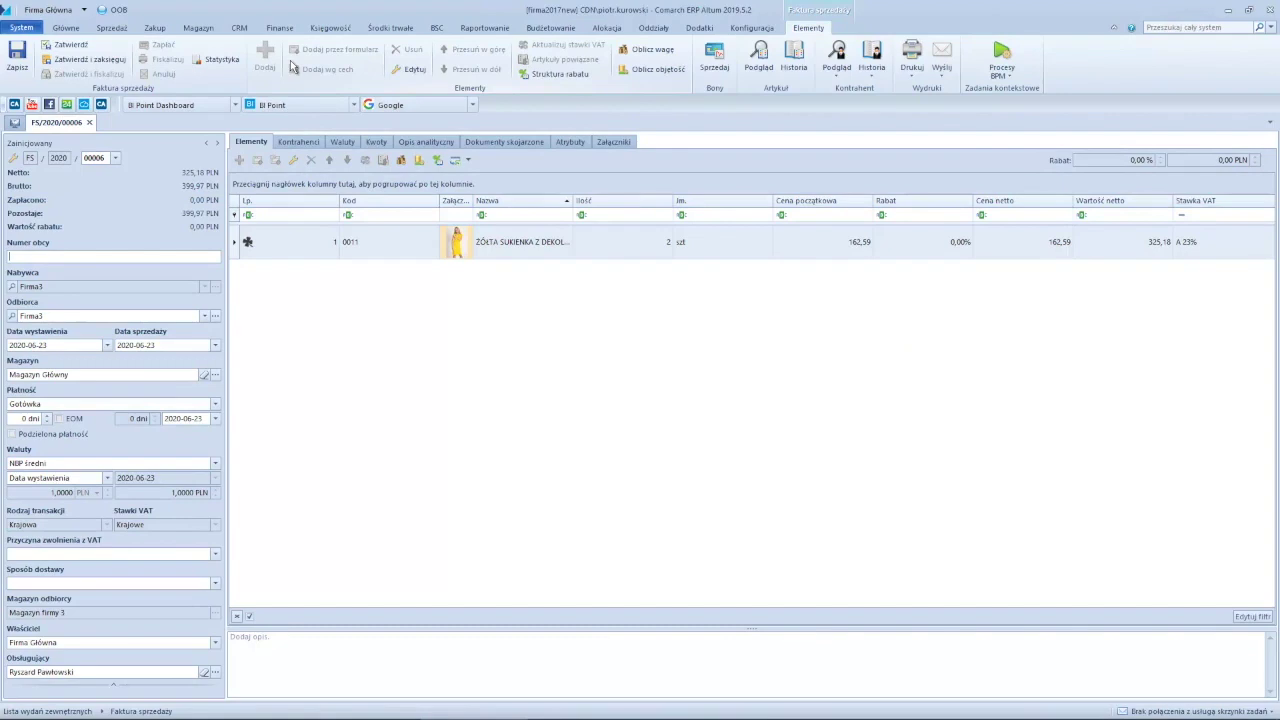
{"action": "left_click", "coordinate": [205, 316]}
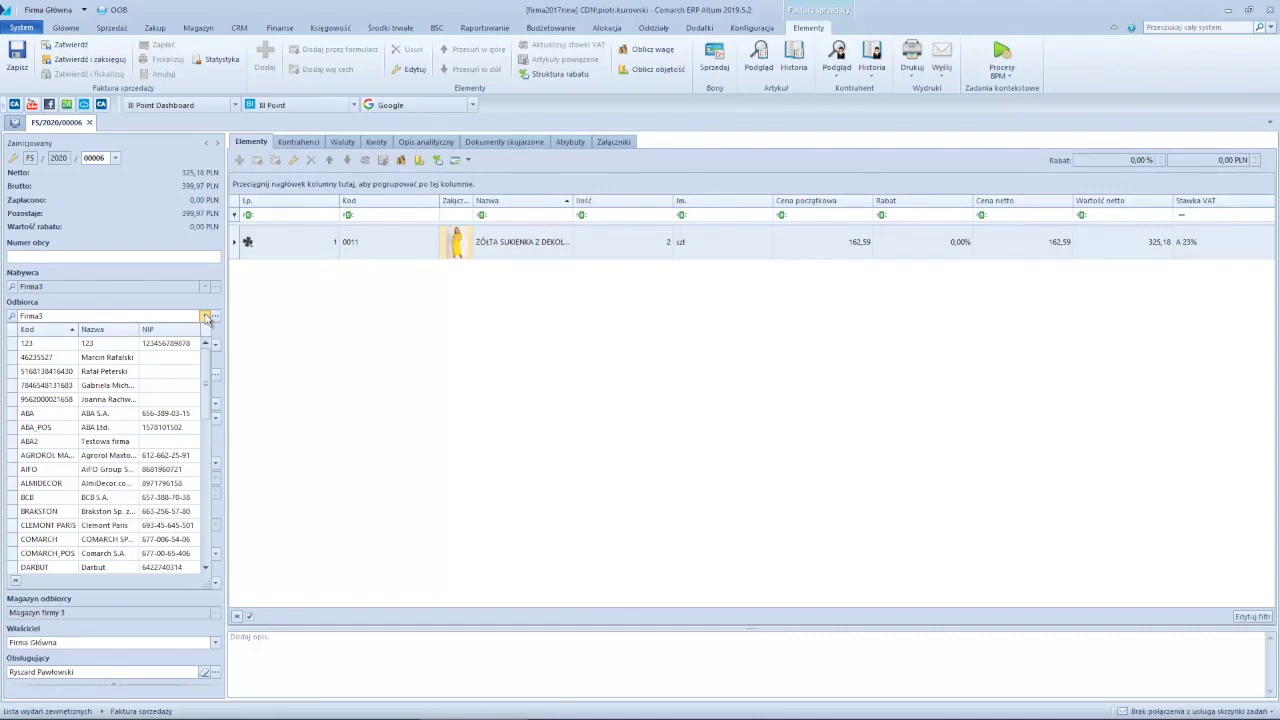
{"action": "left_click", "coordinate": [72, 47]}
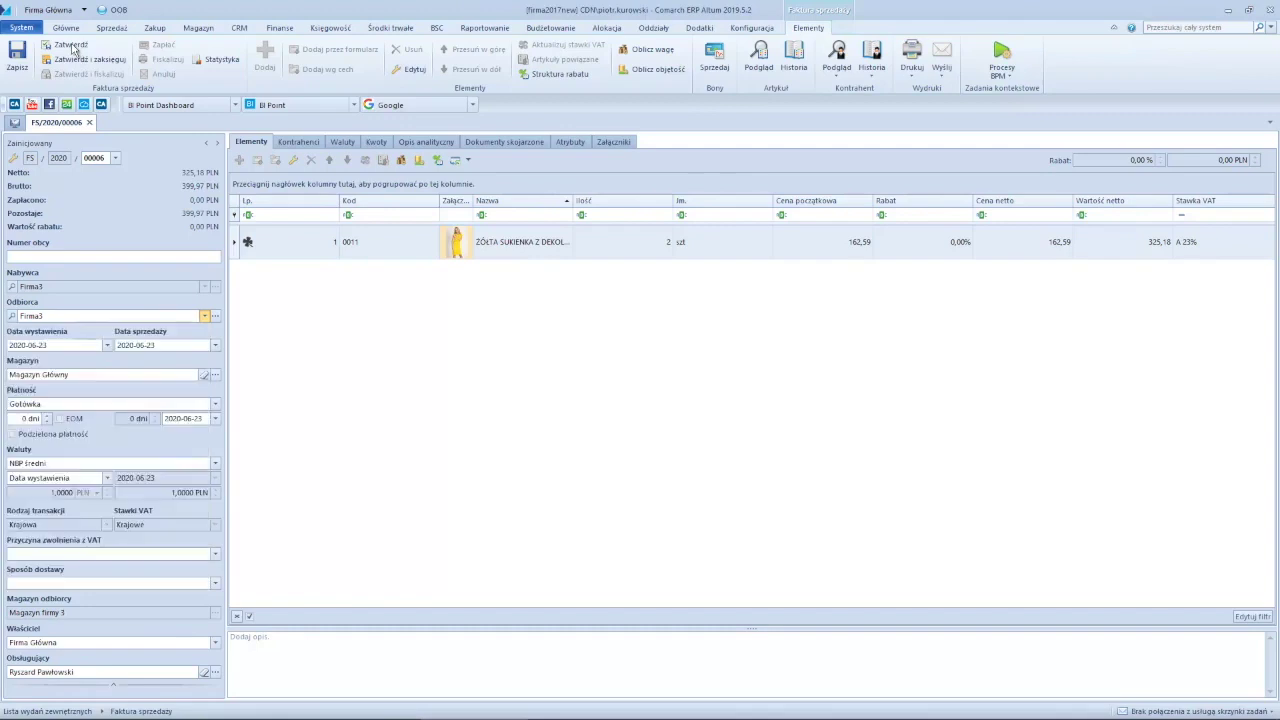
{"action": "left_click", "coordinate": [58, 47]}
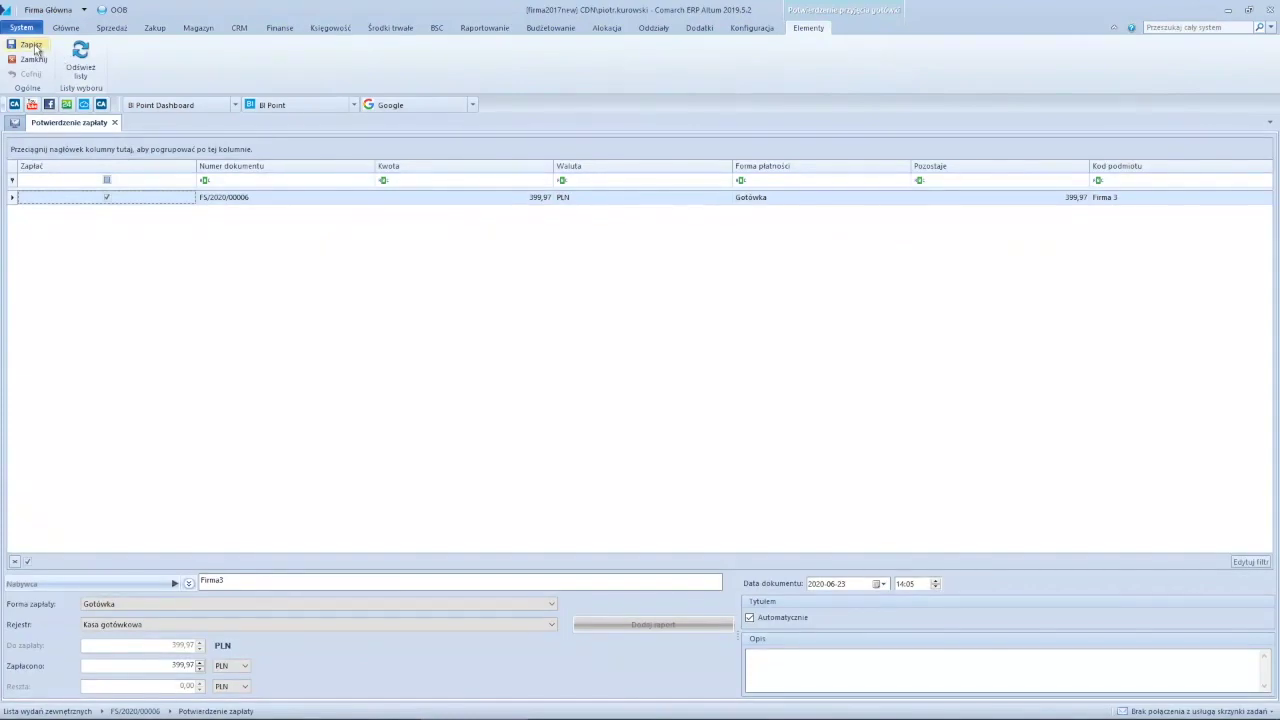
{"action": "left_click", "coordinate": [31, 45]}
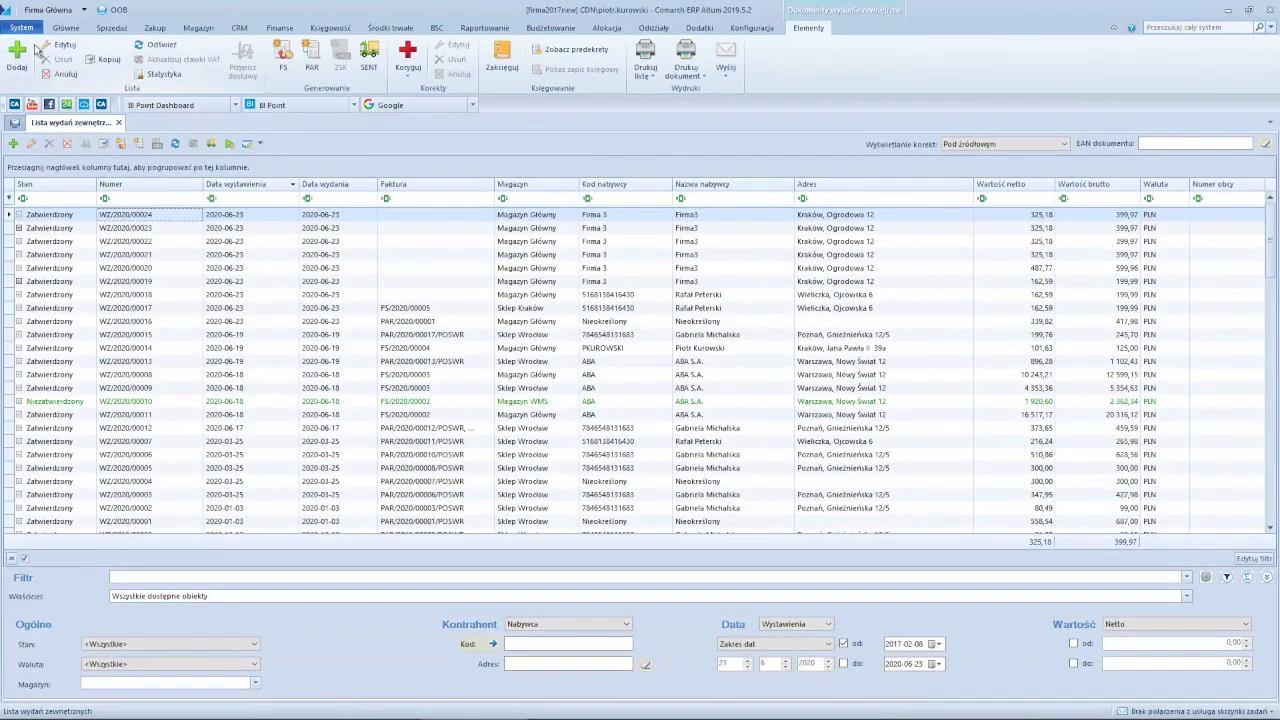
Step: Change the active centre from Firma Główna to Firma 3 and acknowledge the change
{"action": "left_click", "coordinate": [84, 9]}
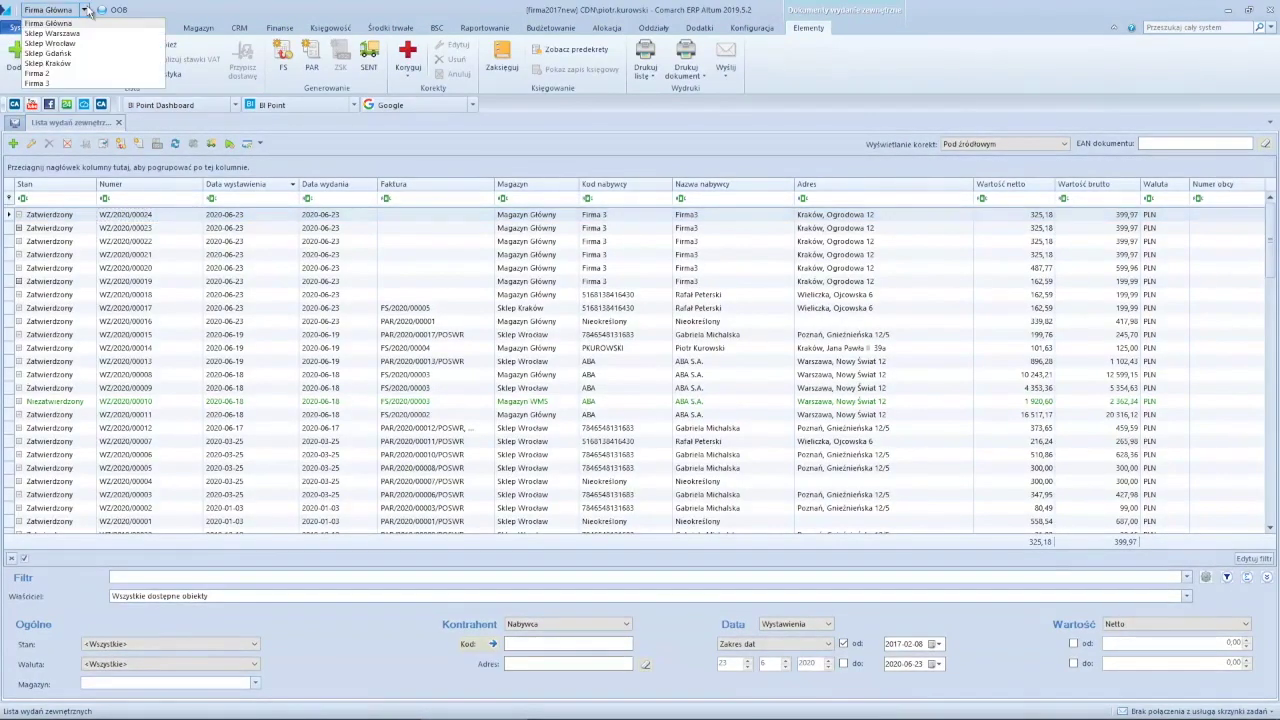
{"action": "left_click", "coordinate": [53, 85]}
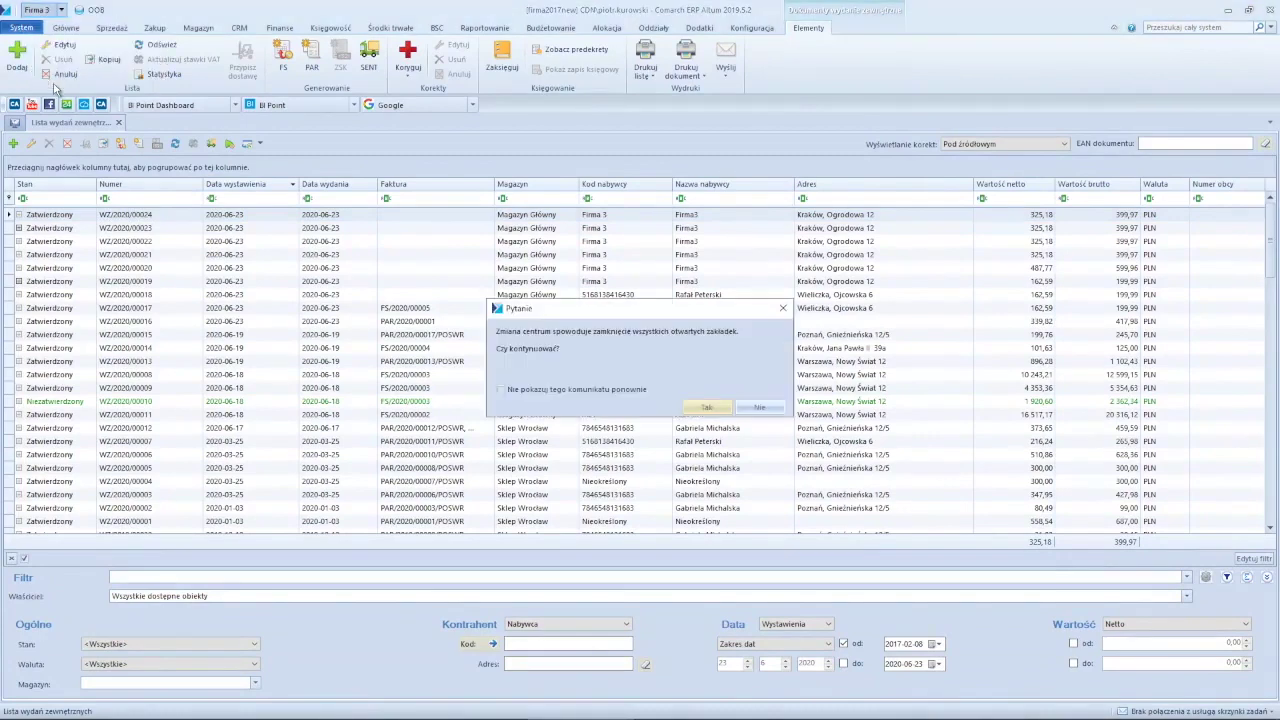
{"action": "left_click", "coordinate": [710, 412]}
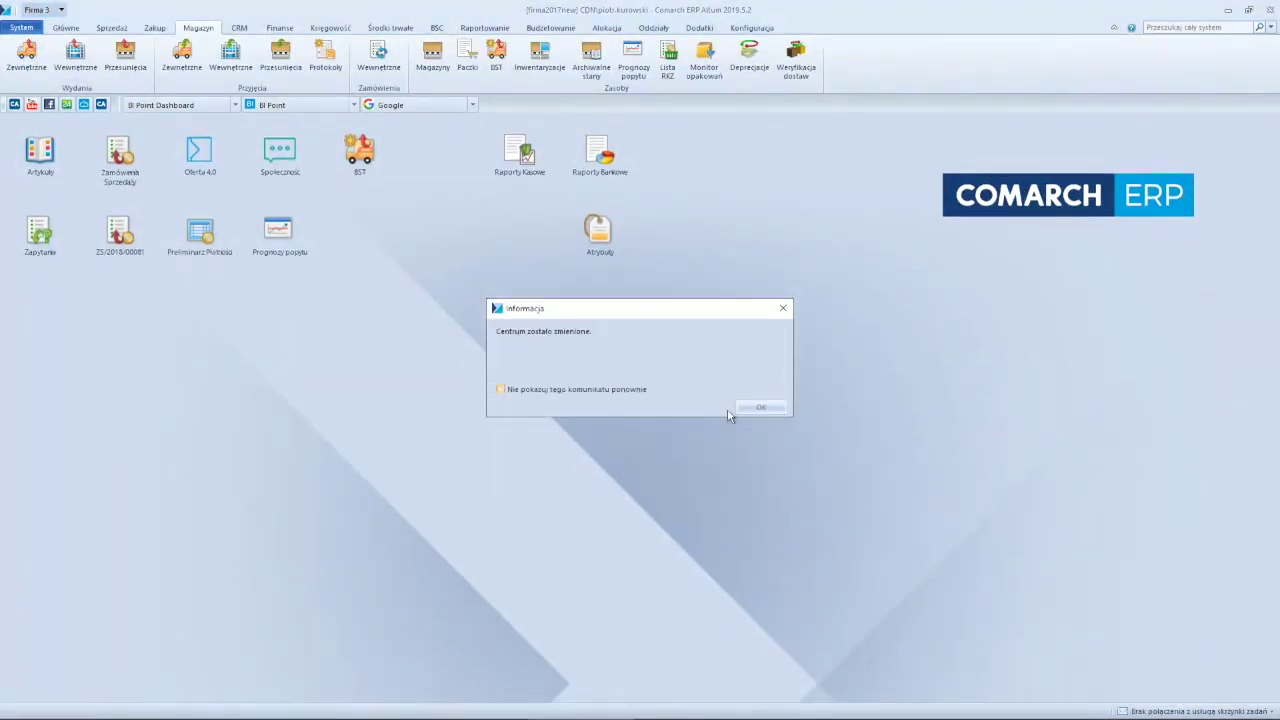
{"action": "left_click", "coordinate": [759, 407]}
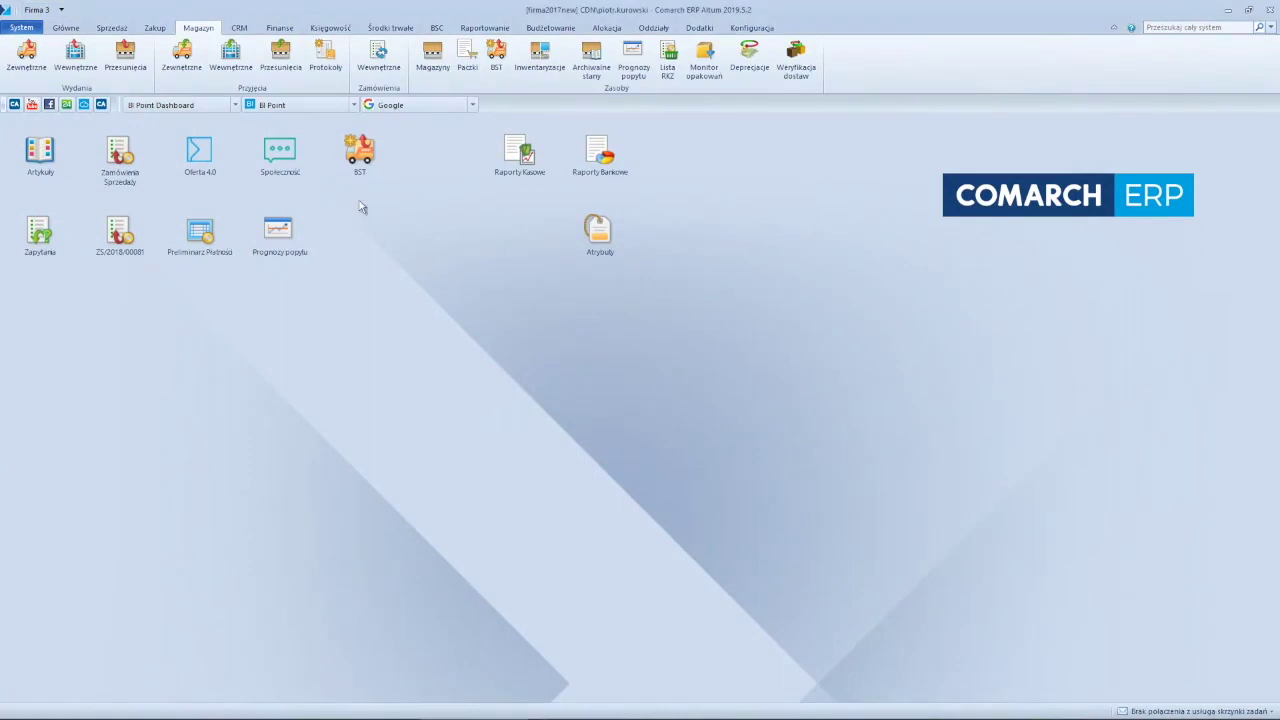
Step: Check the purchase invoice list of Firma 3 for the invoice matching the new sales invoice, and close the list
{"action": "left_click", "coordinate": [155, 28]}
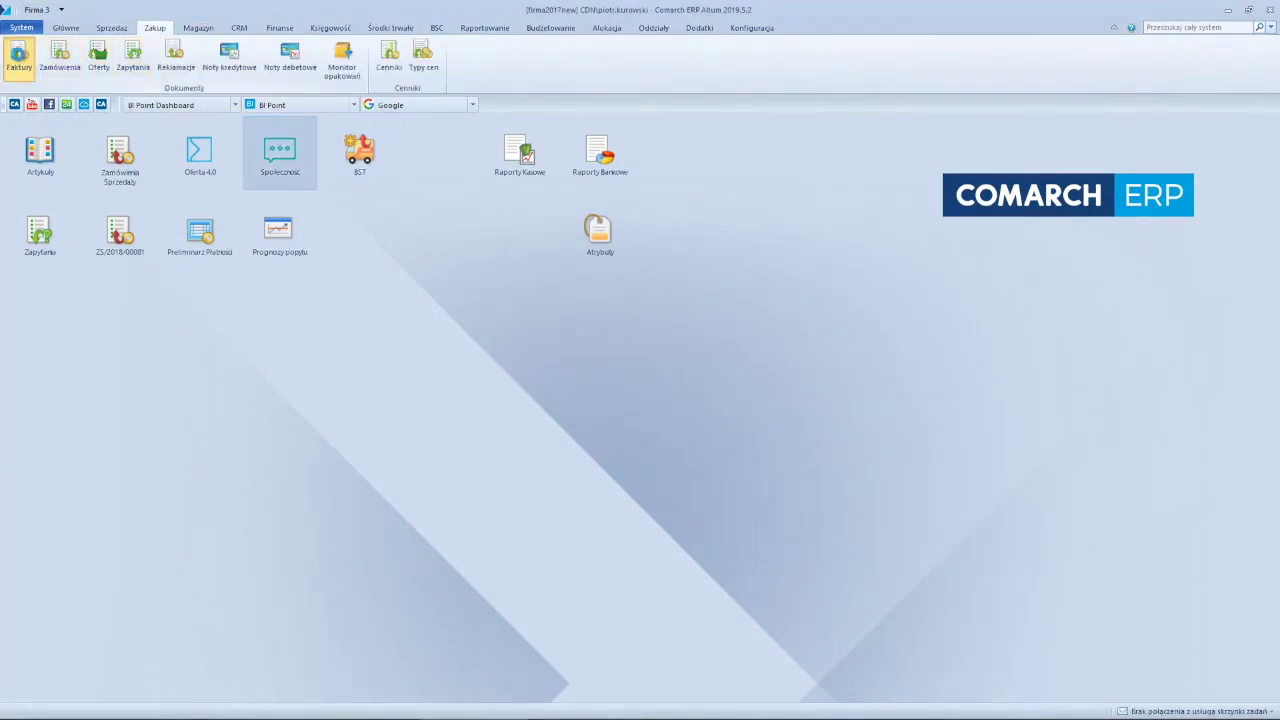
{"action": "left_click", "coordinate": [18, 58]}
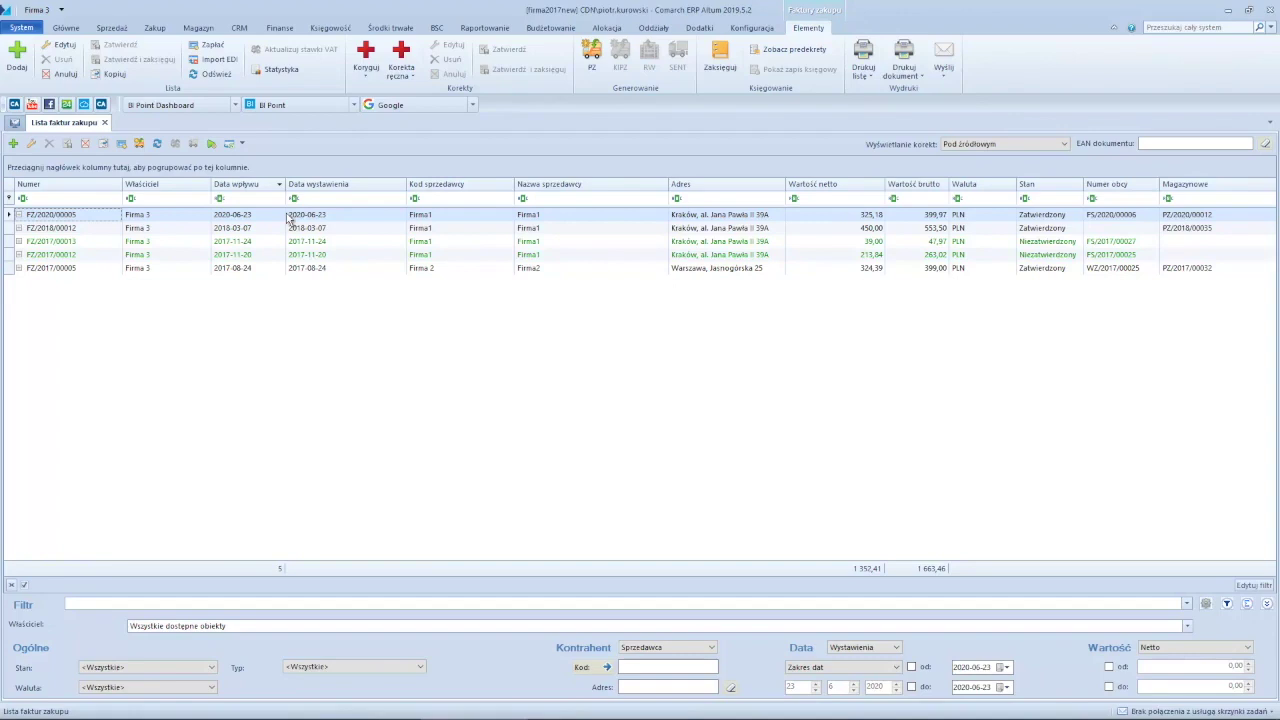
{"action": "left_click", "coordinate": [104, 122]}
Step: Create and confirm a quantity correction of -2 pieces for external receipt PZ/2020/00010
{"action": "left_click", "coordinate": [198, 30]}
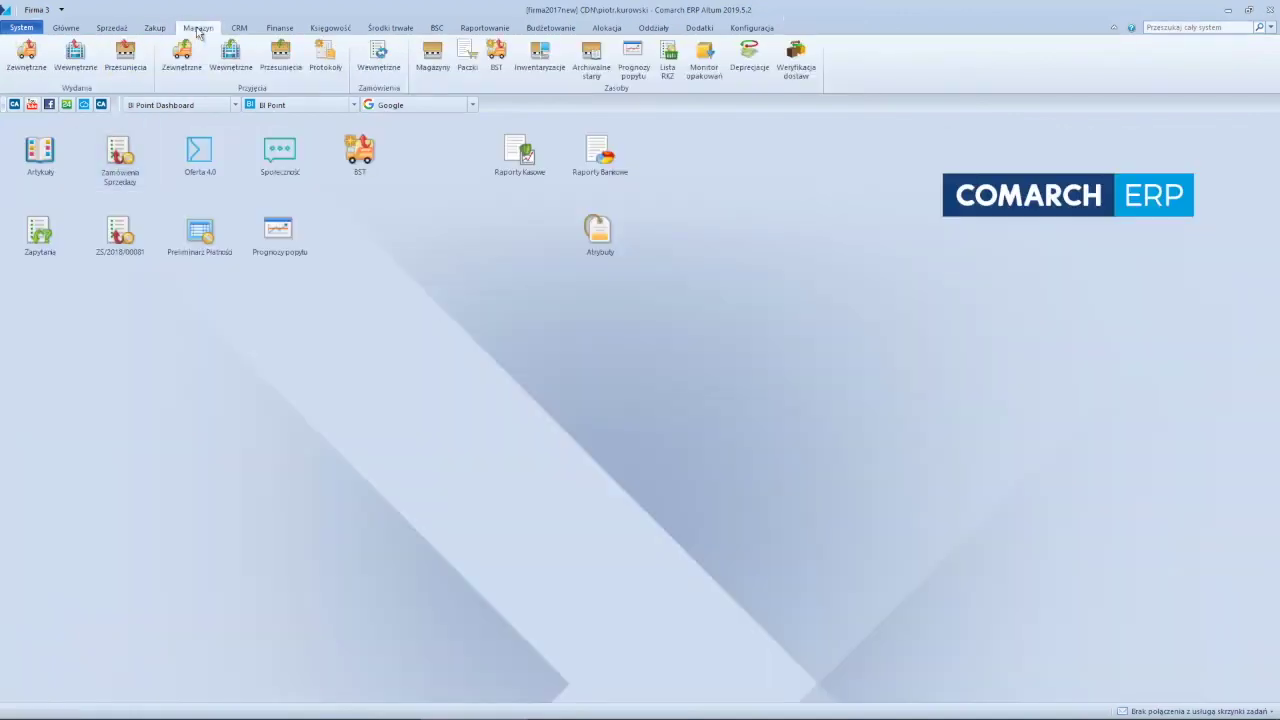
{"action": "left_click", "coordinate": [182, 56]}
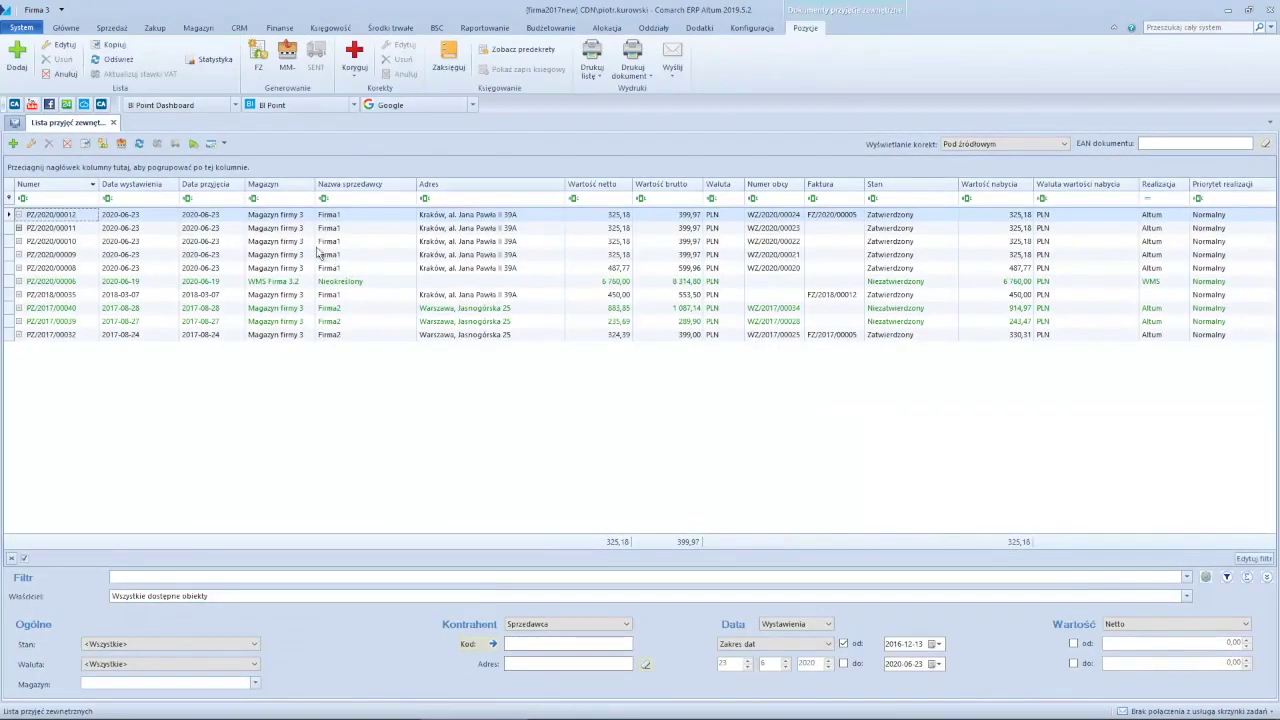
{"action": "left_click", "coordinate": [299, 243]}
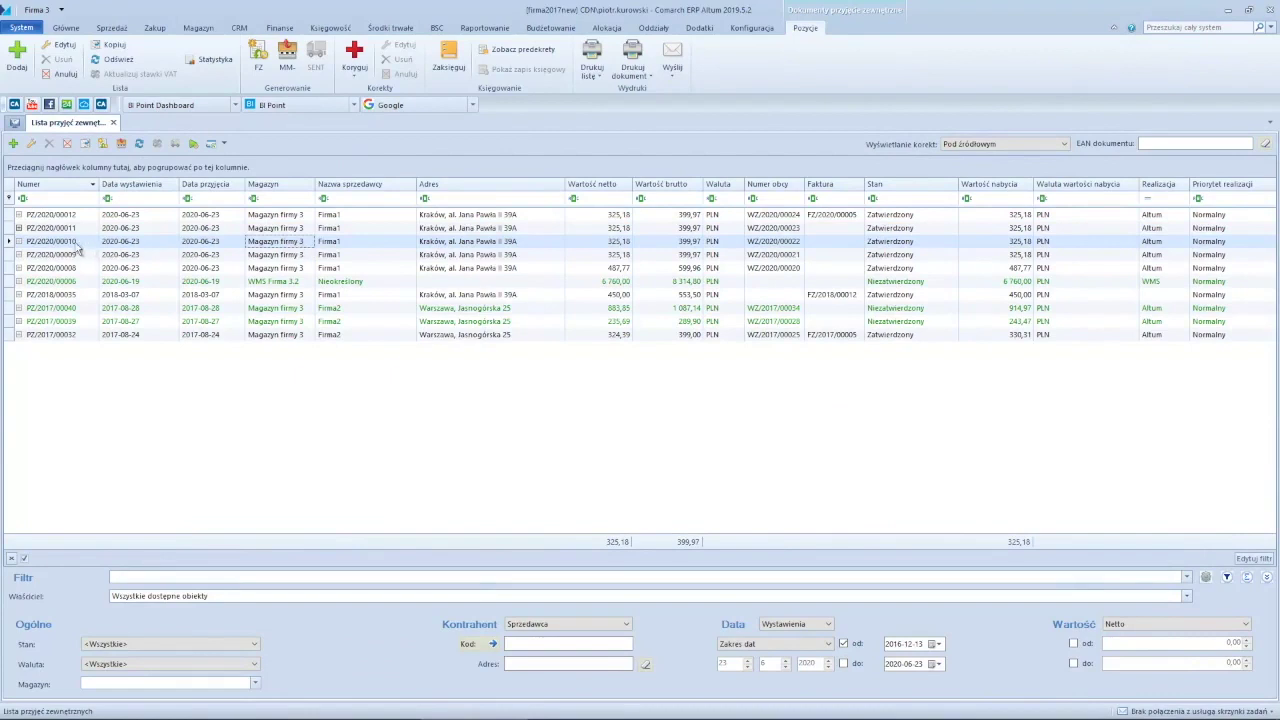
{"action": "left_click", "coordinate": [355, 66]}
{"action": "left_click", "coordinate": [373, 123]}
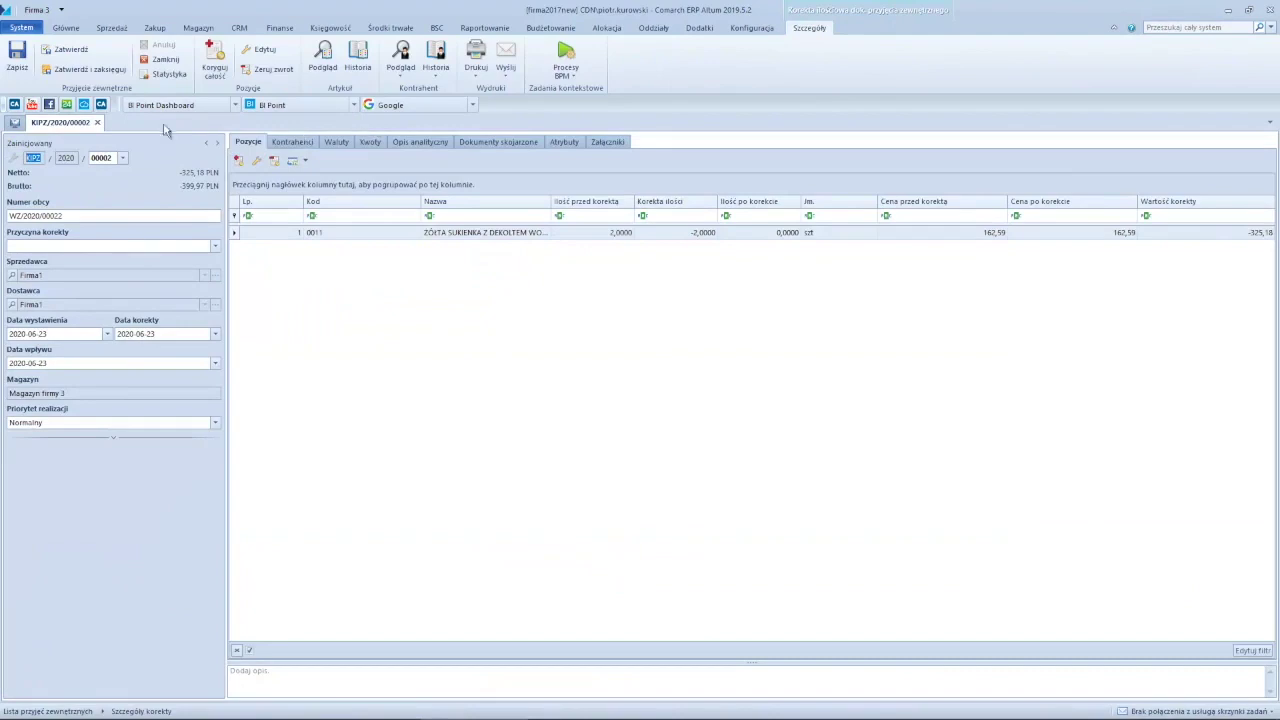
{"action": "left_click", "coordinate": [86, 55]}
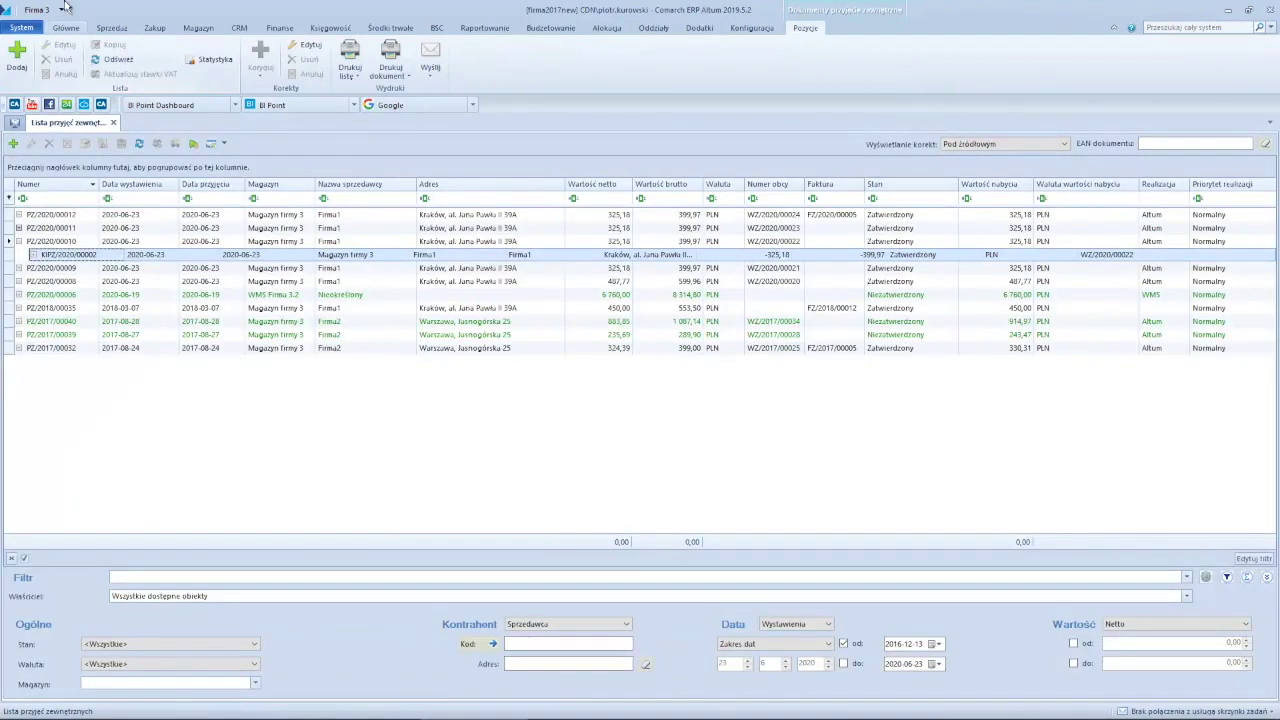
Step: Make Firma Główna the active centre again, leaving the receipts list of Firma 3
{"action": "left_click", "coordinate": [60, 9]}
{"action": "left_click", "coordinate": [62, 27]}
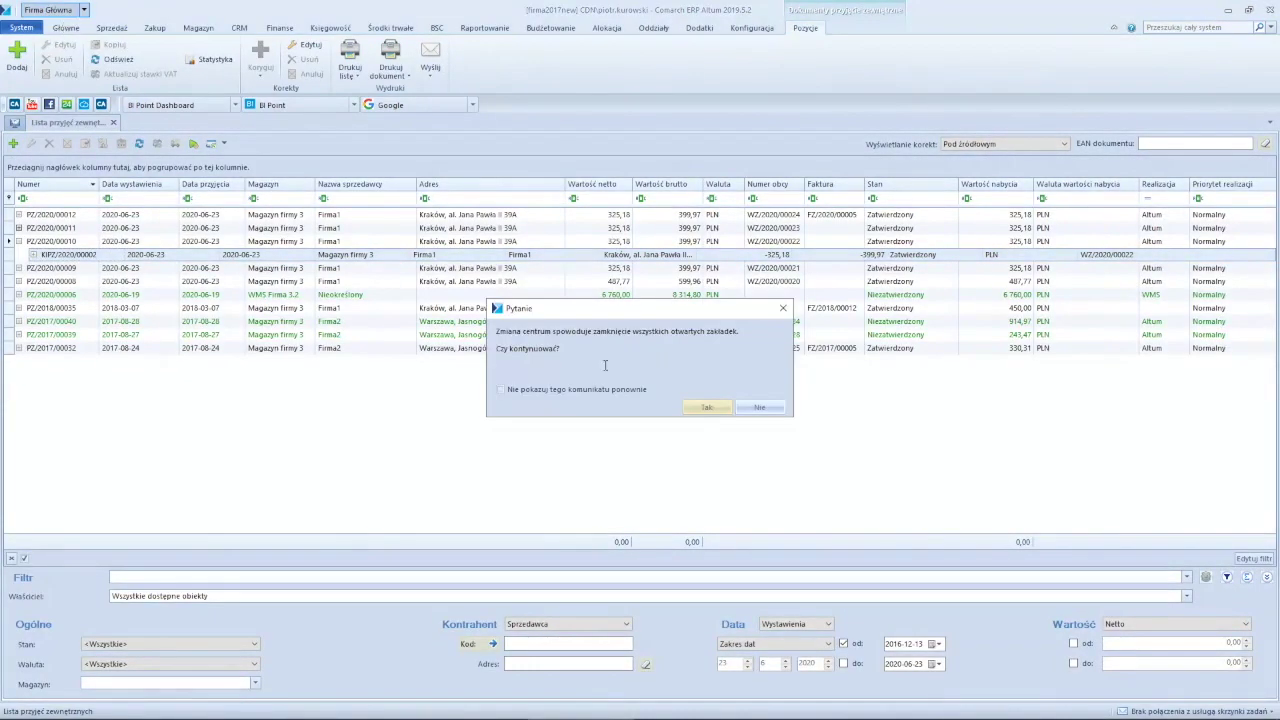
{"action": "left_click", "coordinate": [707, 407]}
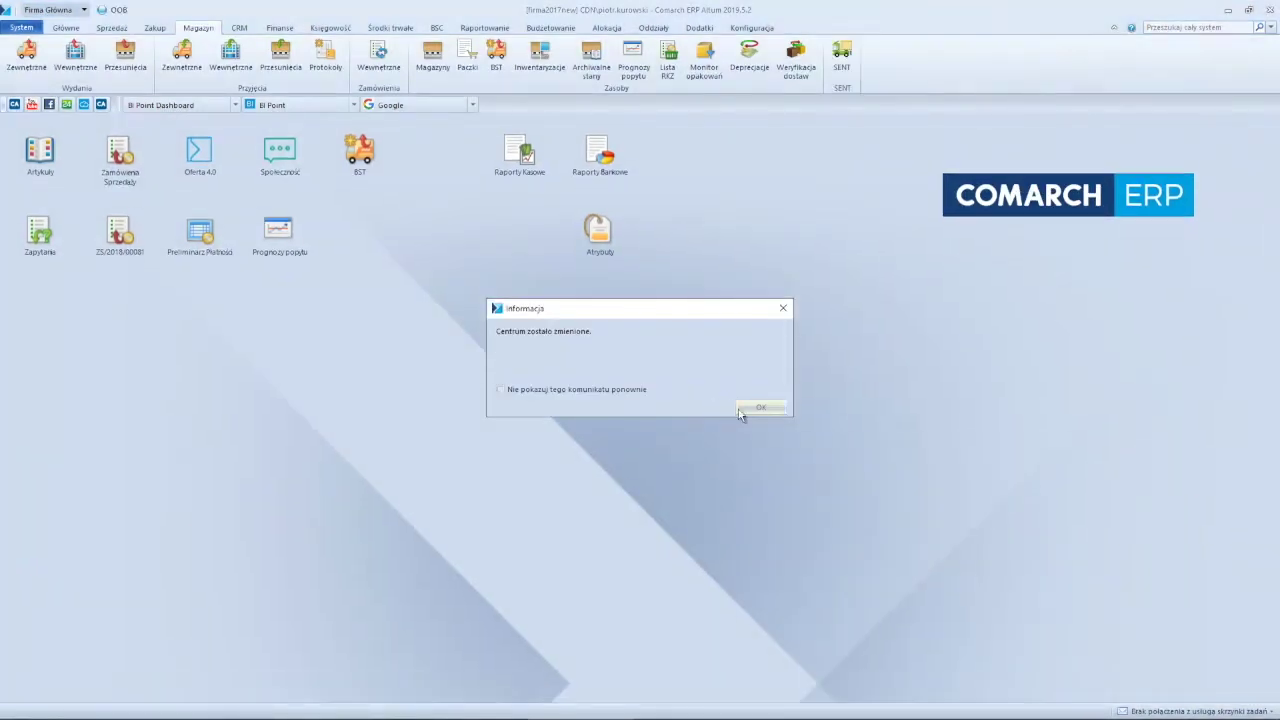
{"action": "left_click", "coordinate": [741, 411]}
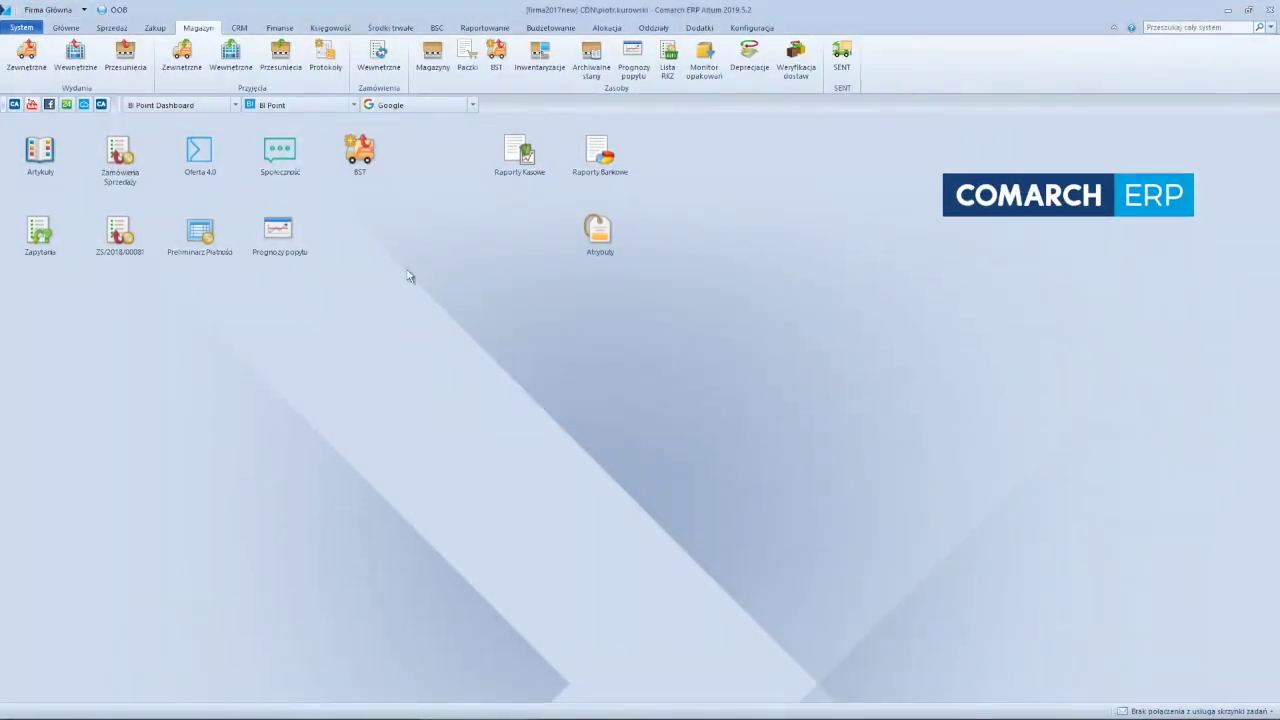
Step: Open the quantity correction listed under external release WZ/2020/00022 to examine its details
{"action": "left_click", "coordinate": [26, 55]}
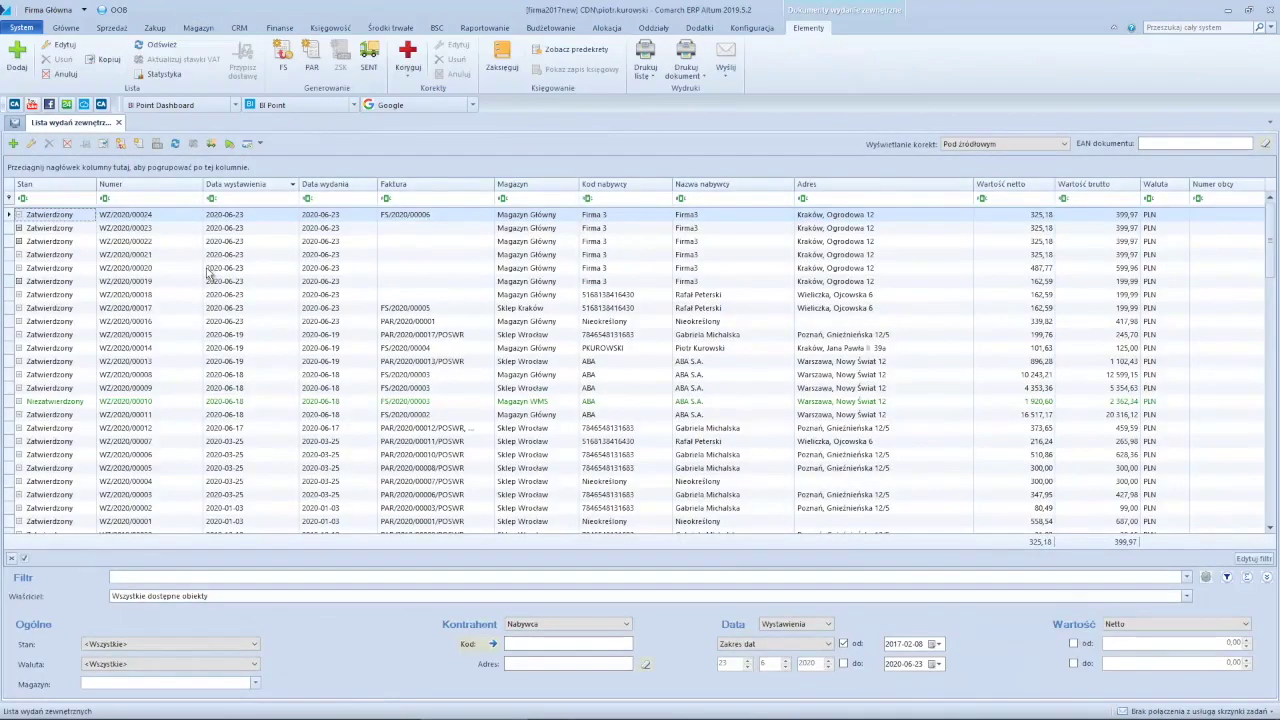
{"action": "left_click", "coordinate": [18, 241]}
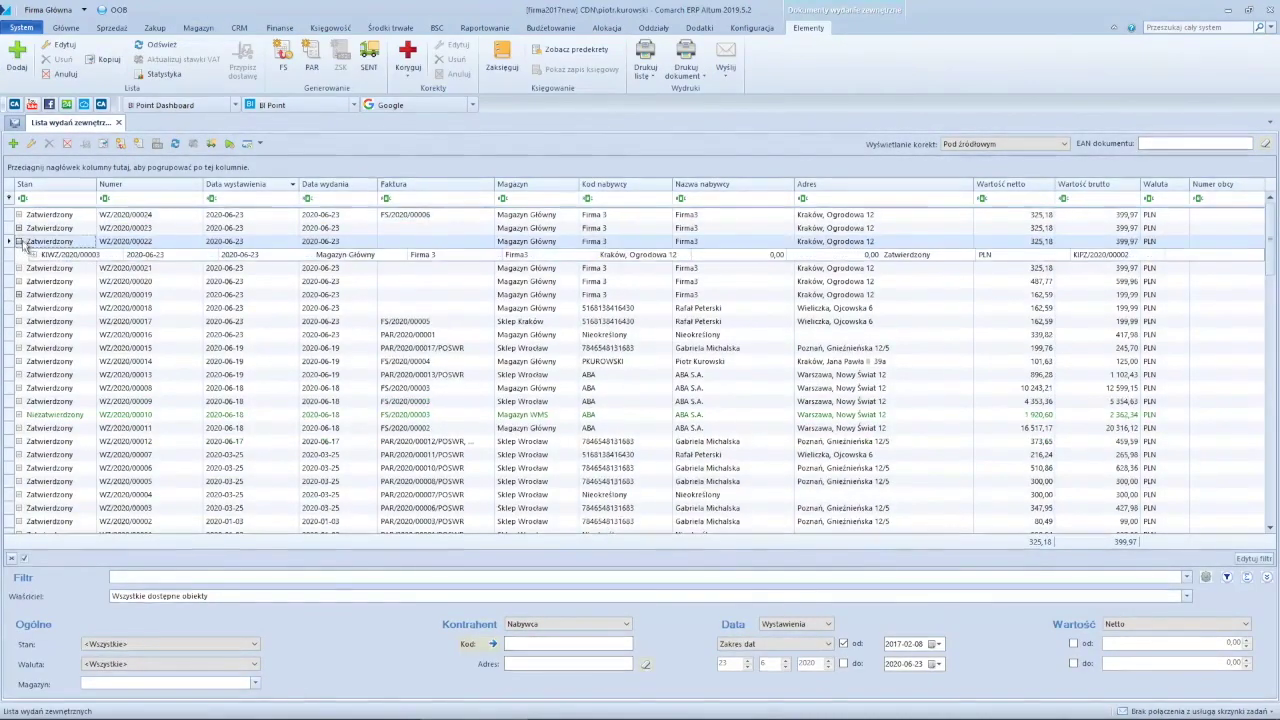
{"action": "left_click", "coordinate": [89, 256]}
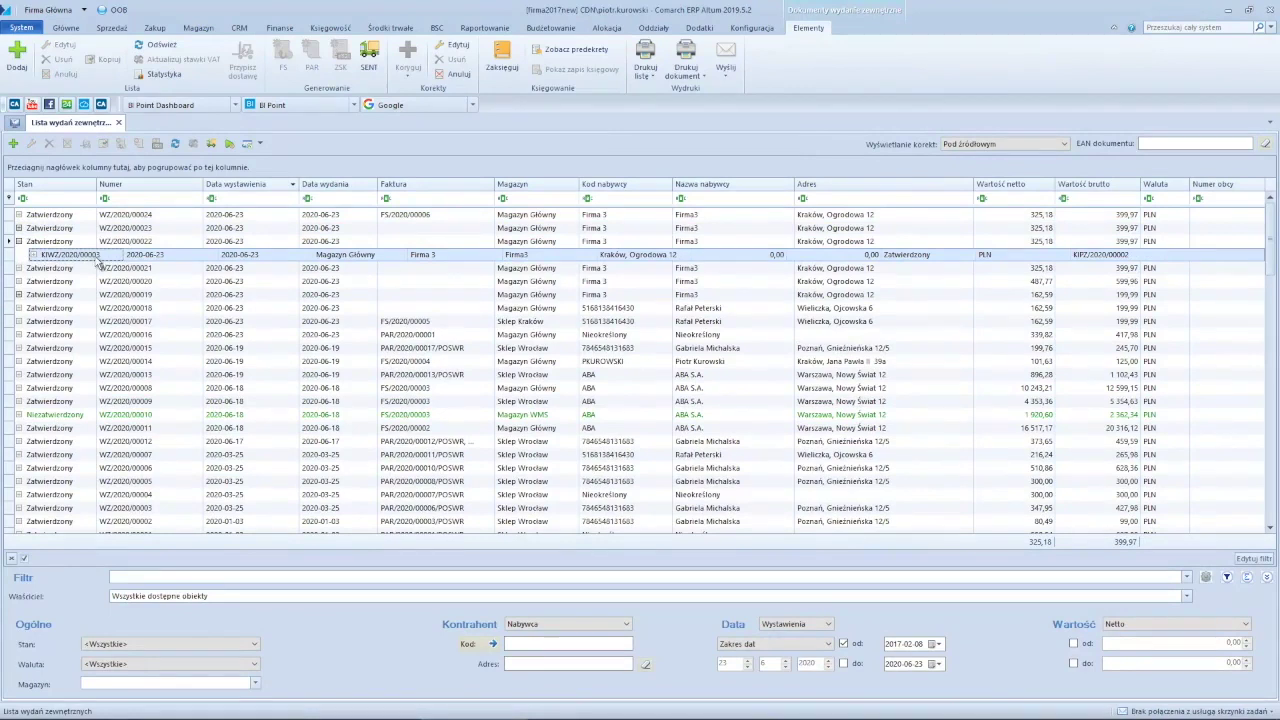
{"action": "double_click", "coordinate": [94, 255]}
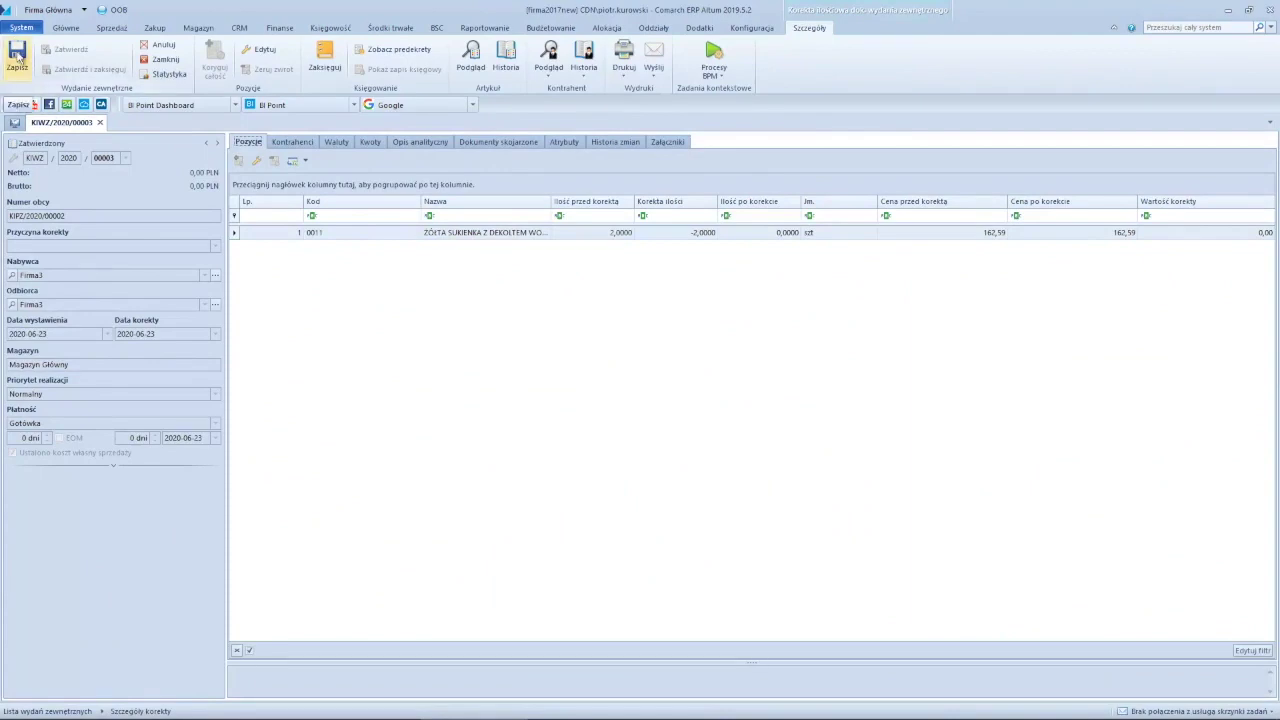
Step: Save and close the quantity correction KIWZ/2020/00003, and close the list of external releases
{"action": "left_click", "coordinate": [17, 58]}
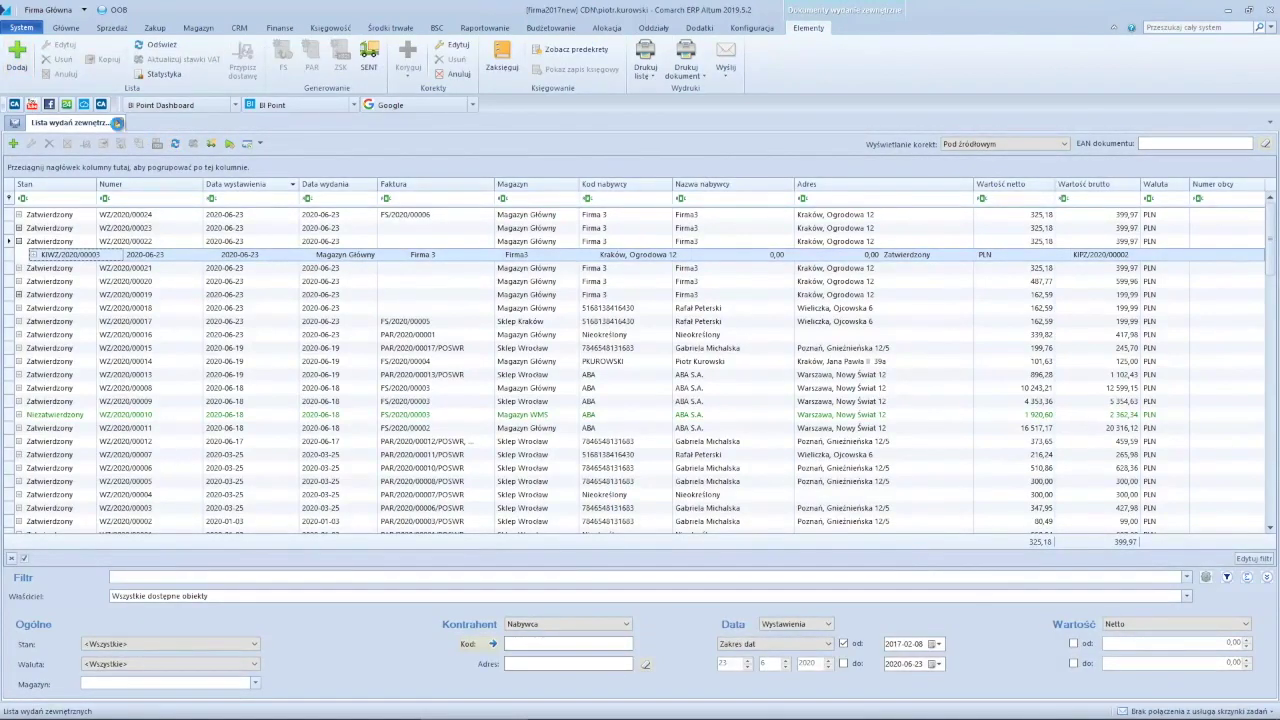
{"action": "left_click", "coordinate": [118, 122]}
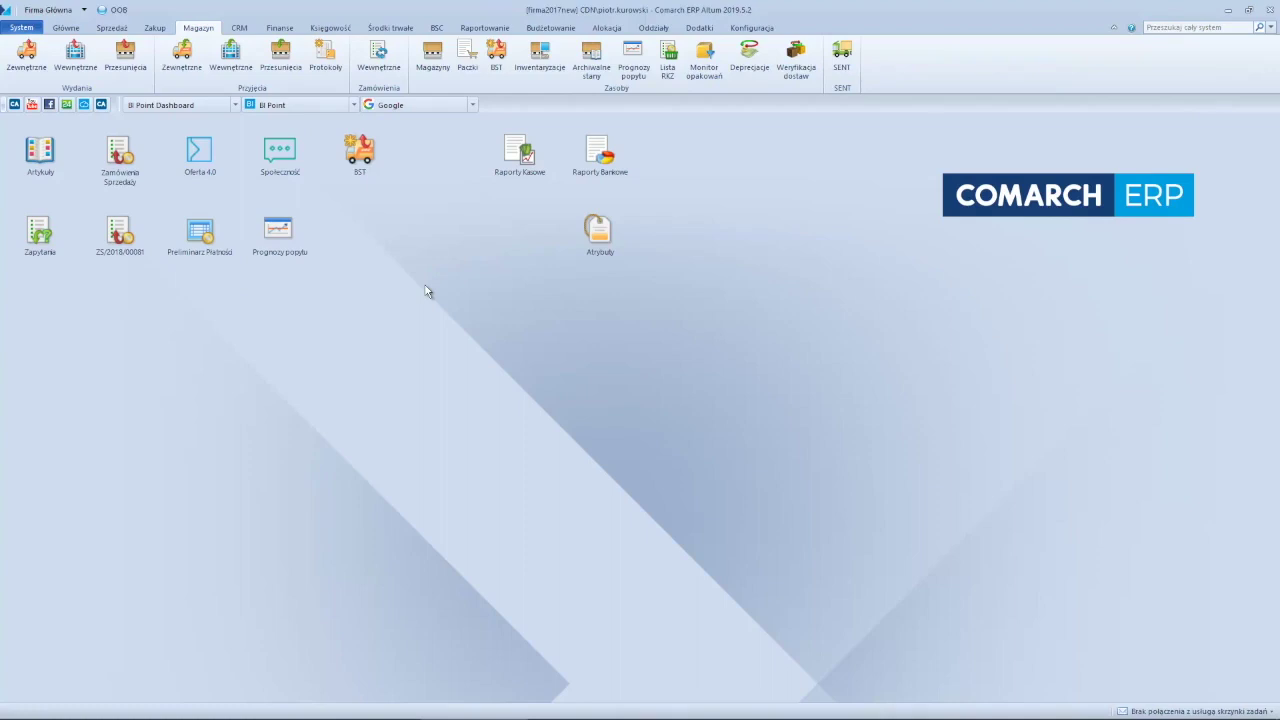
Step: Examine the Handel and Komputer settings in the system configuration and check the connection for intercompany transactions (Transakcje międzyfirmowe)
{"action": "left_click", "coordinate": [21, 27]}
{"action": "left_click", "coordinate": [60, 91]}
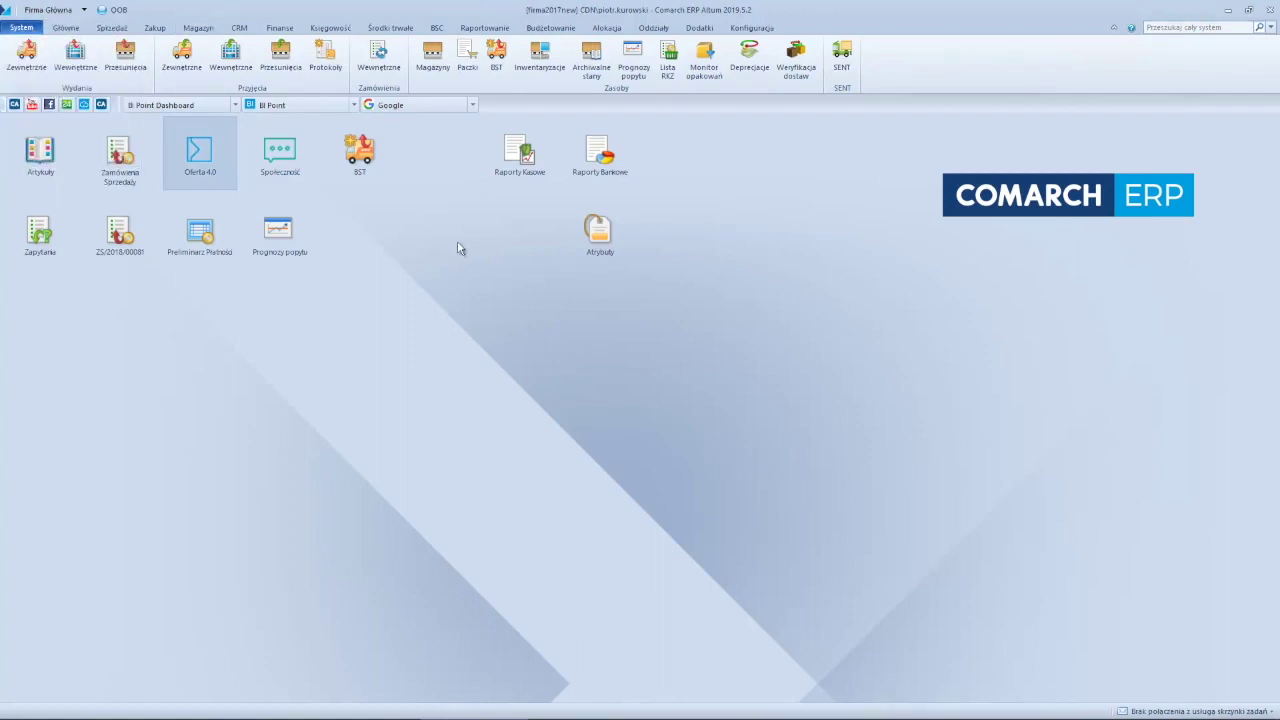
{"action": "left_click", "coordinate": [380, 255]}
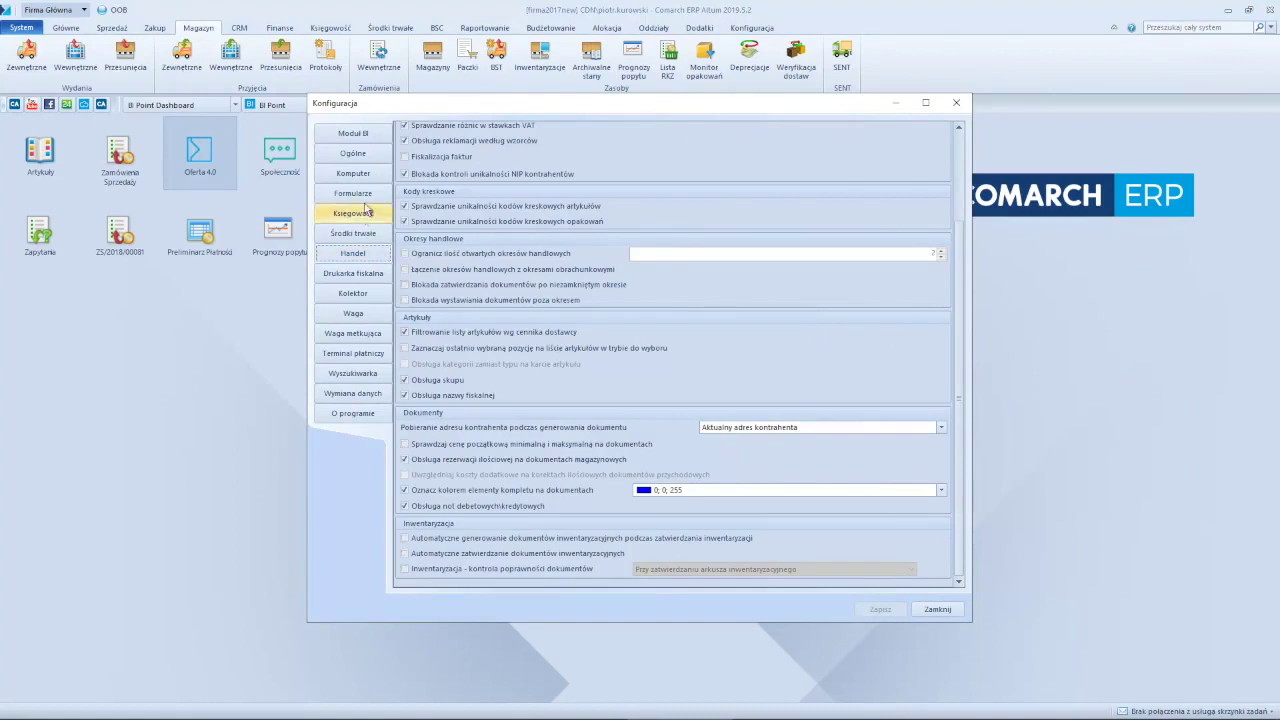
{"action": "left_click", "coordinate": [358, 175]}
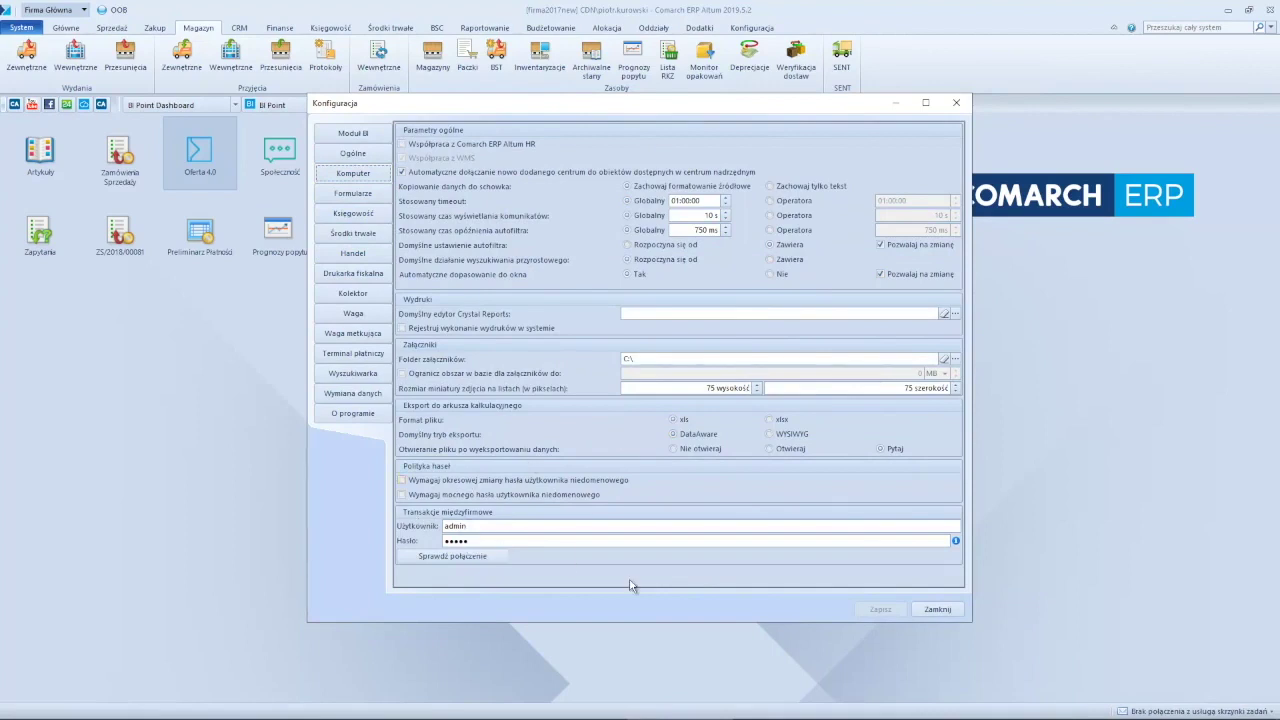
{"action": "left_click", "coordinate": [492, 563]}
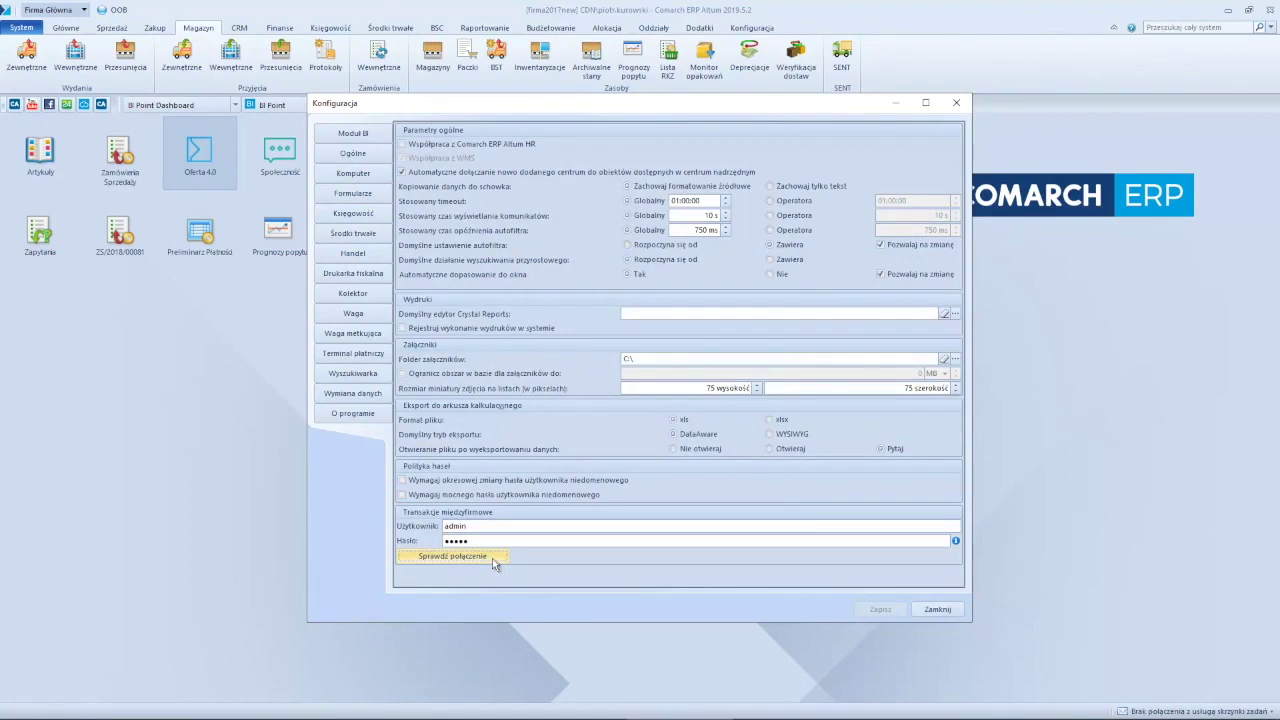